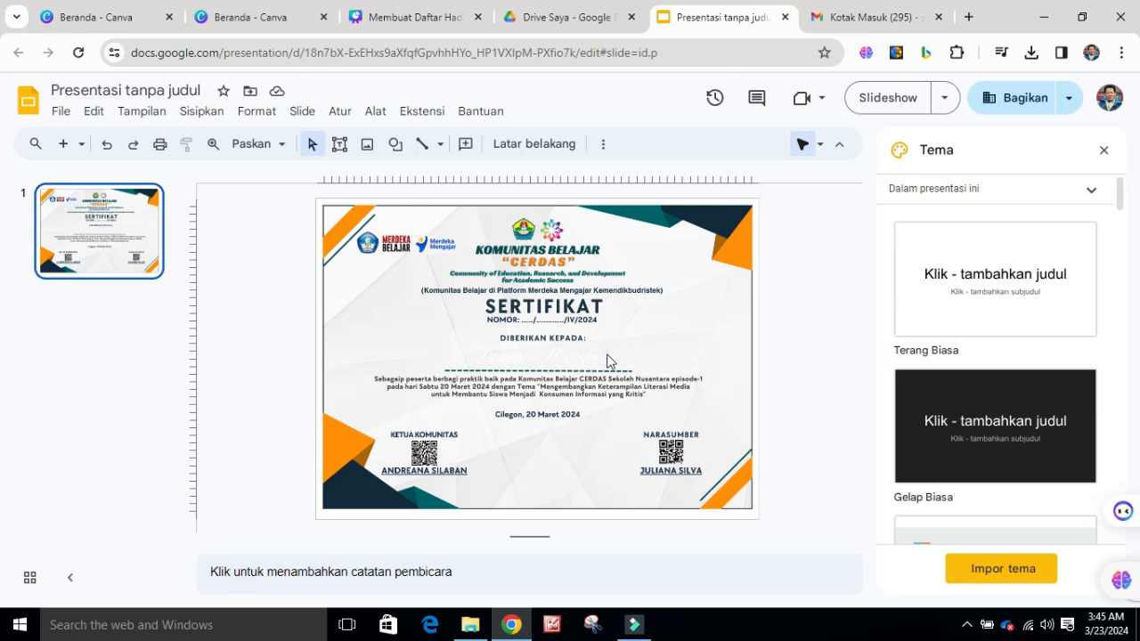
# Add a text box containing "Nama Lengkap" above the certificate's dashed line, below "DIBERIKAN KEPADA"
pyautogui.click(339, 145)
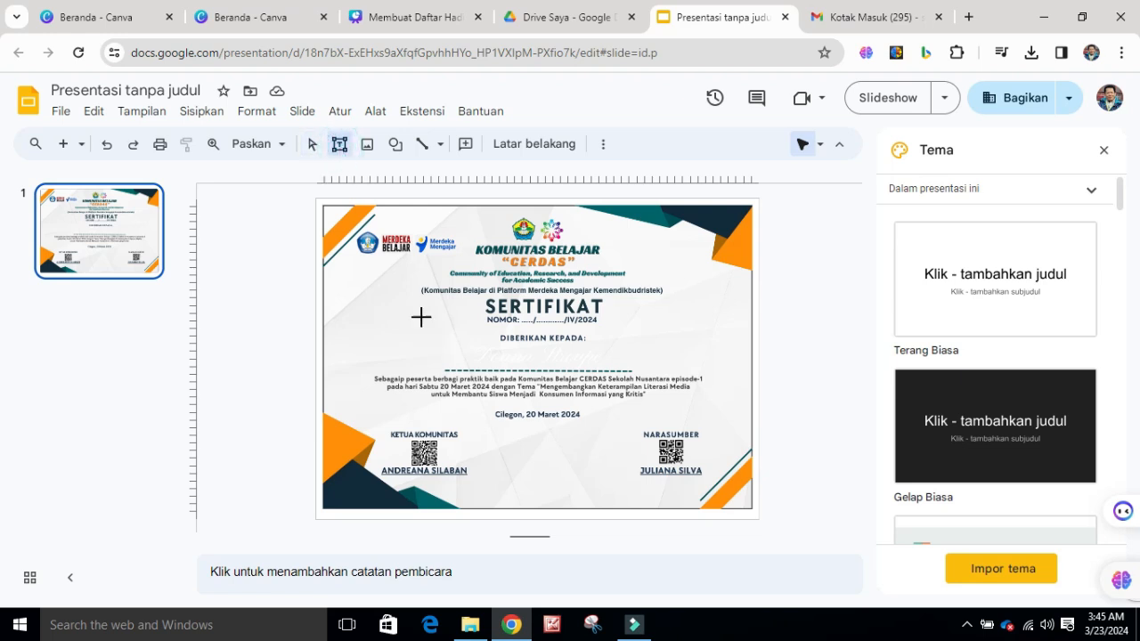
pyautogui.moveTo(448, 350); pyautogui.dragTo(632, 366)
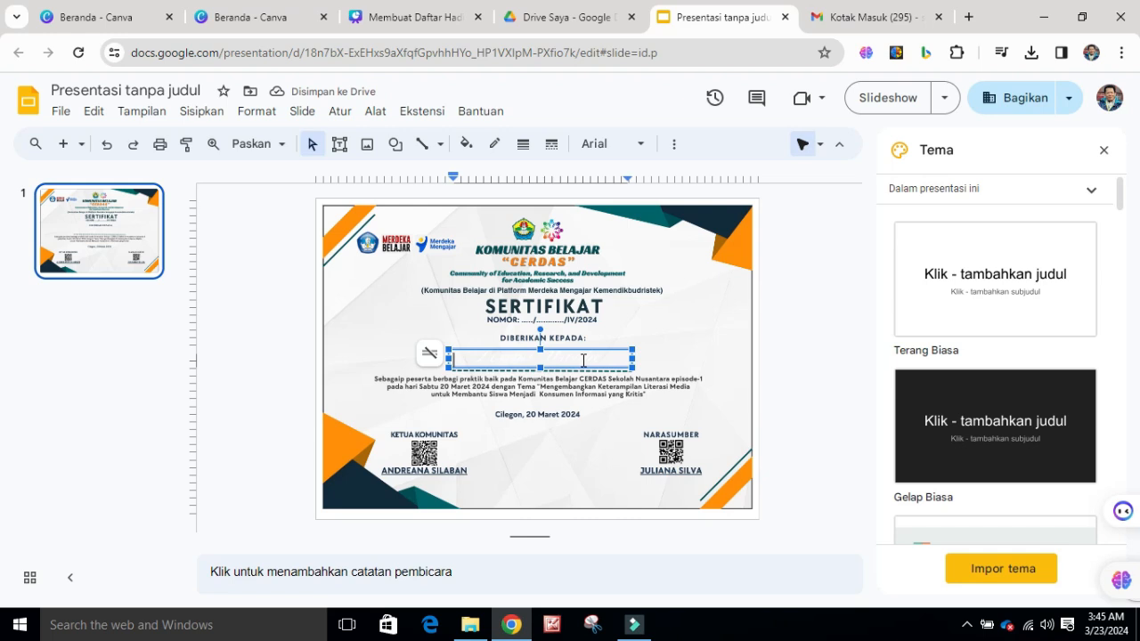
pyautogui.write('Nama Lengkap')
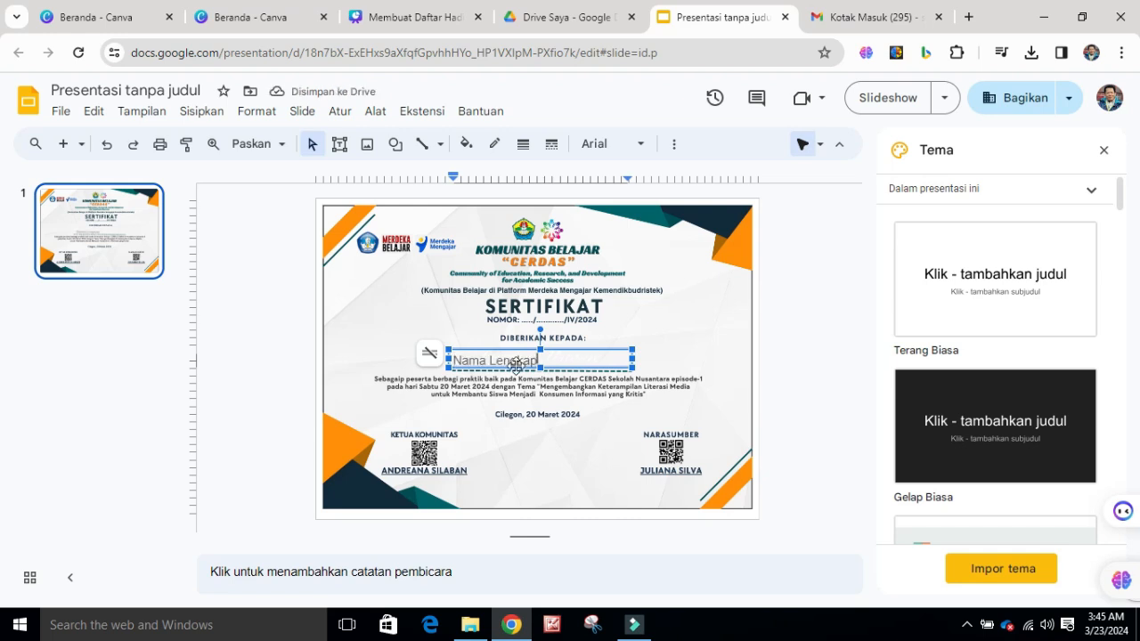
# Centre the "Nama Lengkap" text horizontally within its text box
pyautogui.click(528, 358)
pyautogui.moveTo(528, 358); pyautogui.dragTo(455, 360)
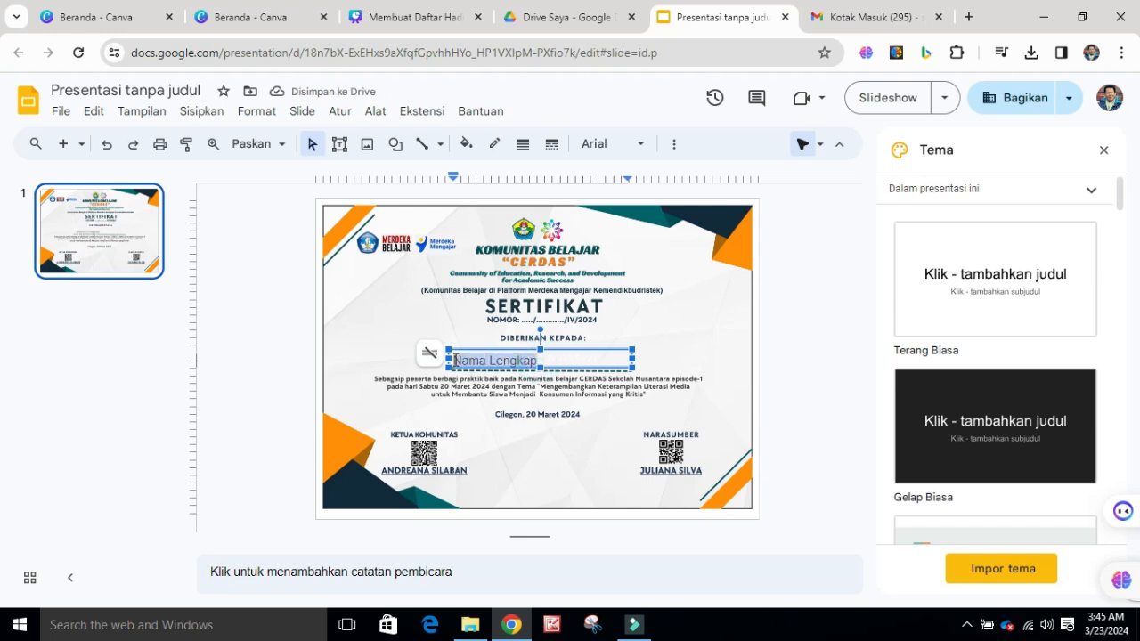
pyautogui.click(677, 148)
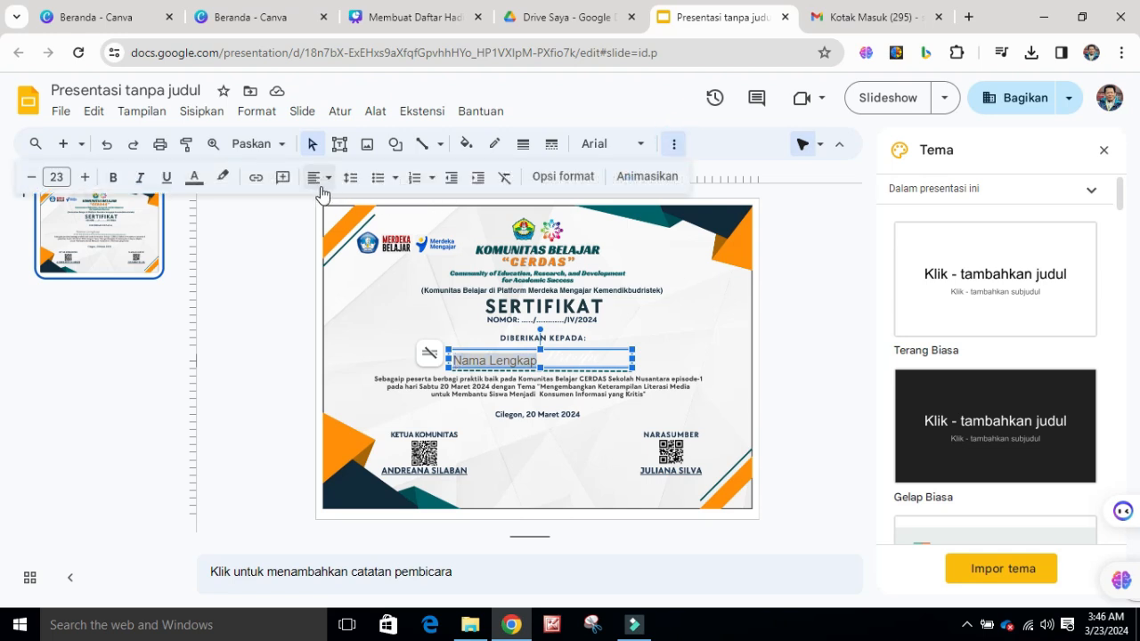
pyautogui.click(317, 178)
pyautogui.click(343, 207)
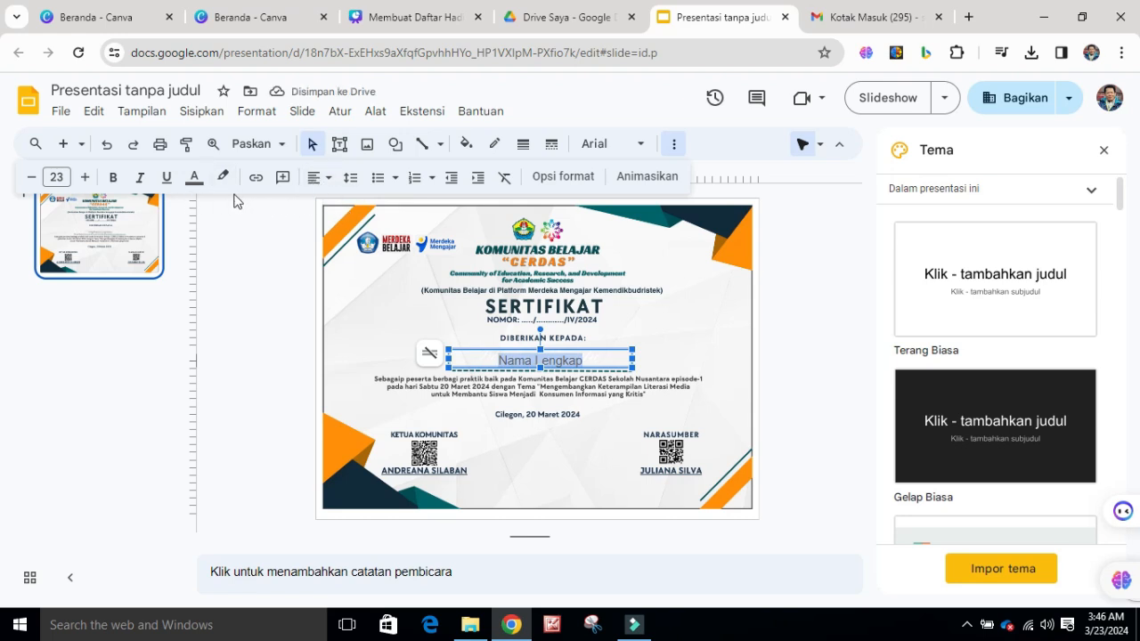
# Increase the font size of the "Nama Lengkap" text to 31, keeping it non-bold
pyautogui.click(83, 177)
pyautogui.click(84, 177)
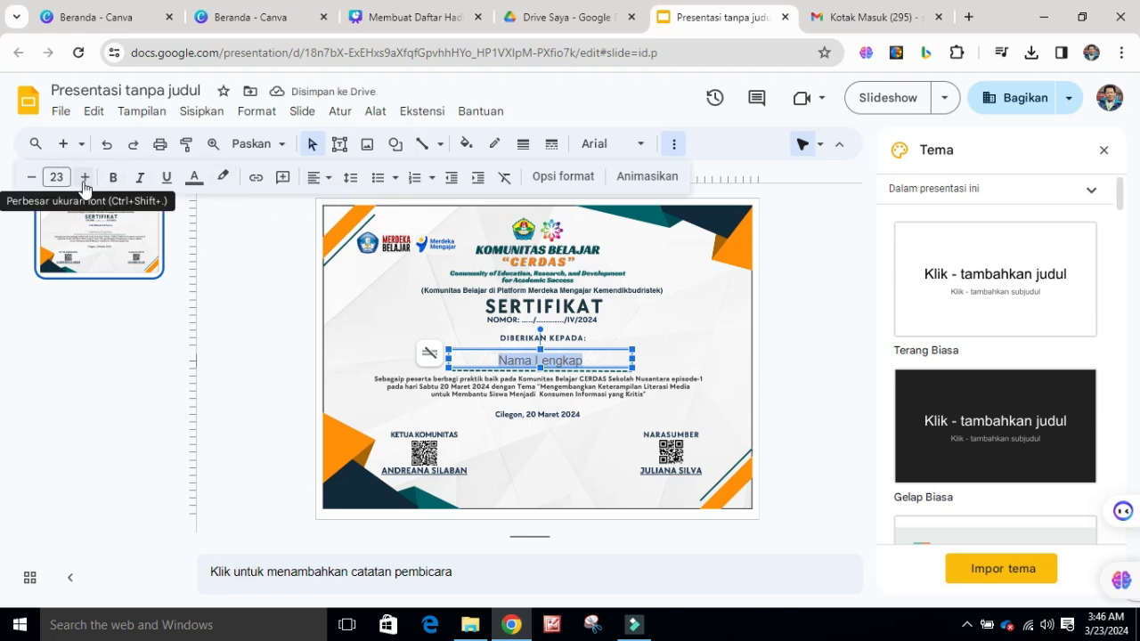
pyautogui.click(84, 177)
pyautogui.click(84, 177)
pyautogui.click(83, 177)
pyautogui.click(83, 178)
pyautogui.click(84, 178)
pyautogui.click(84, 178)
pyautogui.click(114, 179)
pyautogui.click(116, 181)
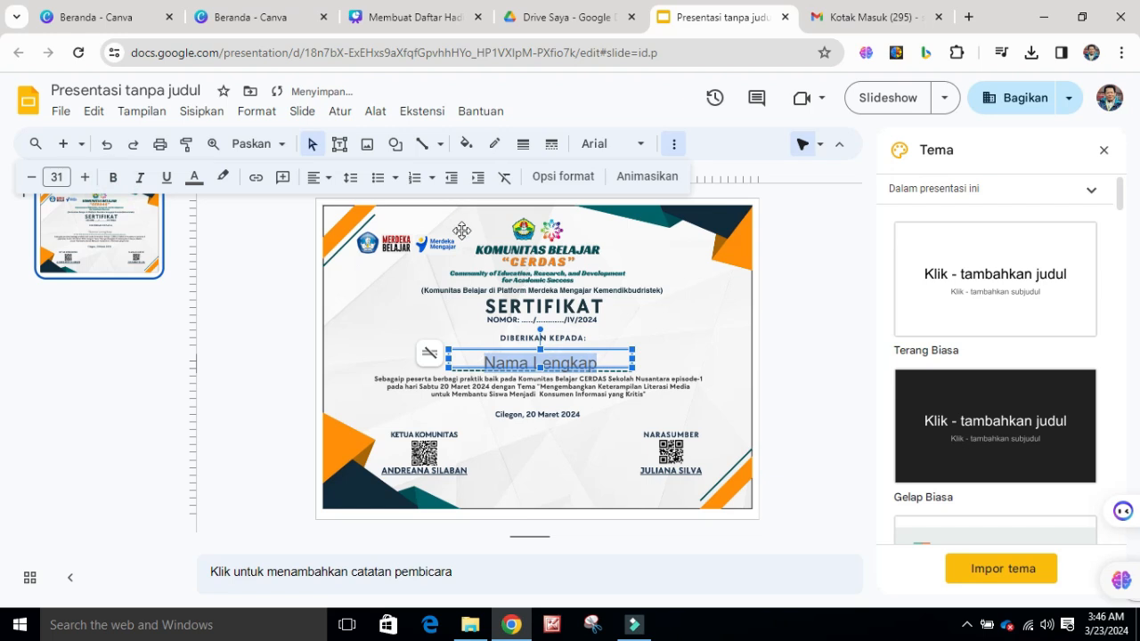
# Colour the "Nama Lengkap" text very dark magenta and move its text box slightly up, clear of the dashed line
pyautogui.click(194, 177)
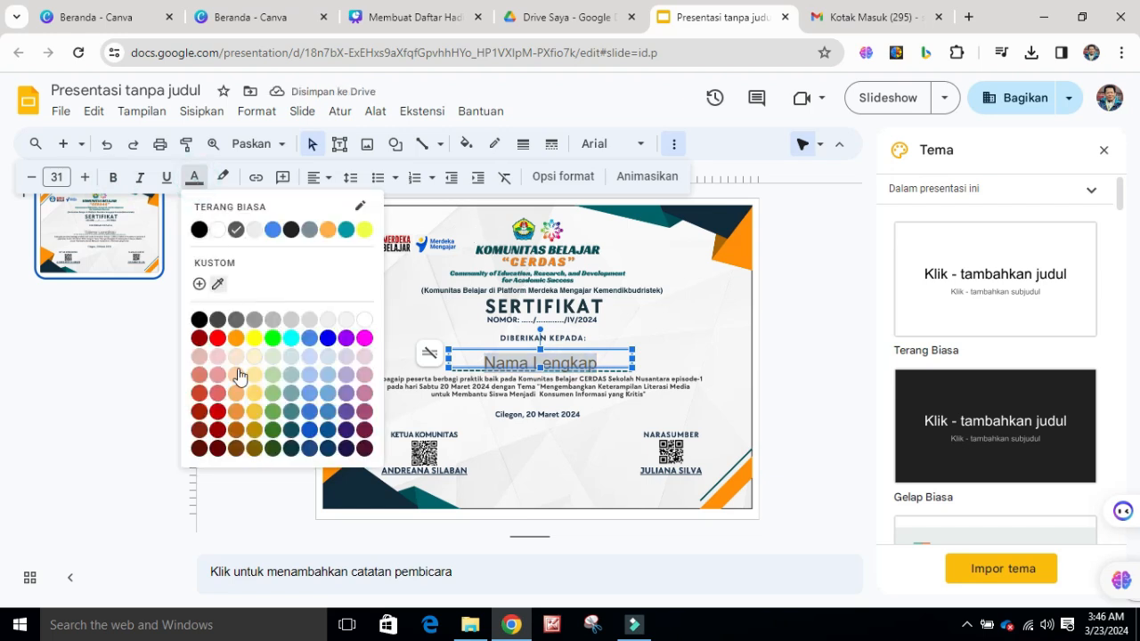
pyautogui.click(365, 451)
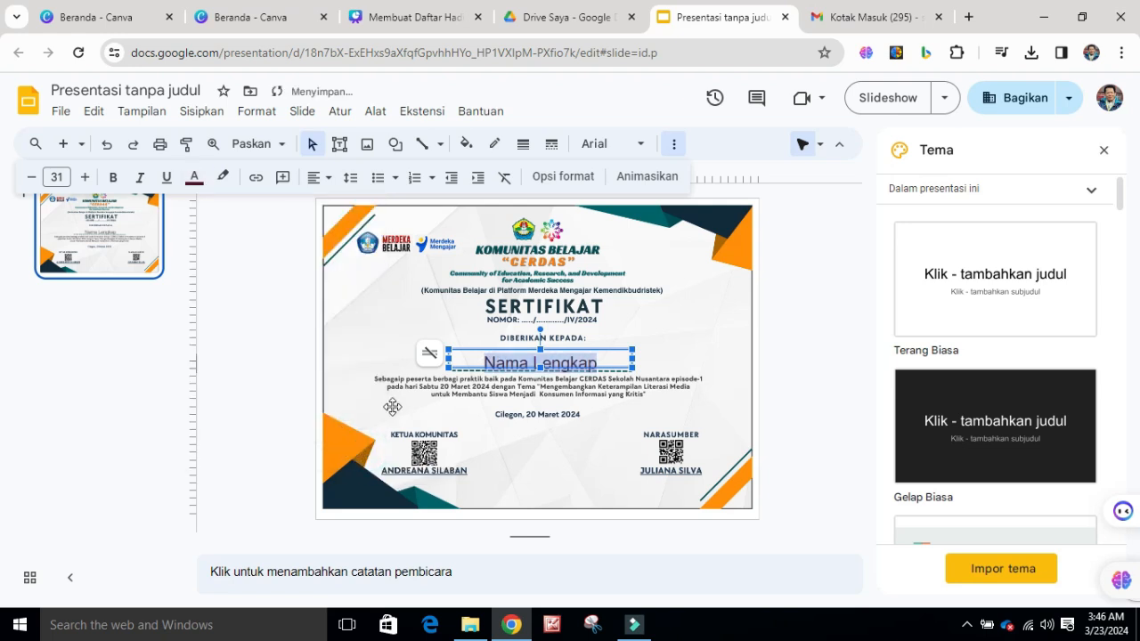
pyautogui.click(818, 352)
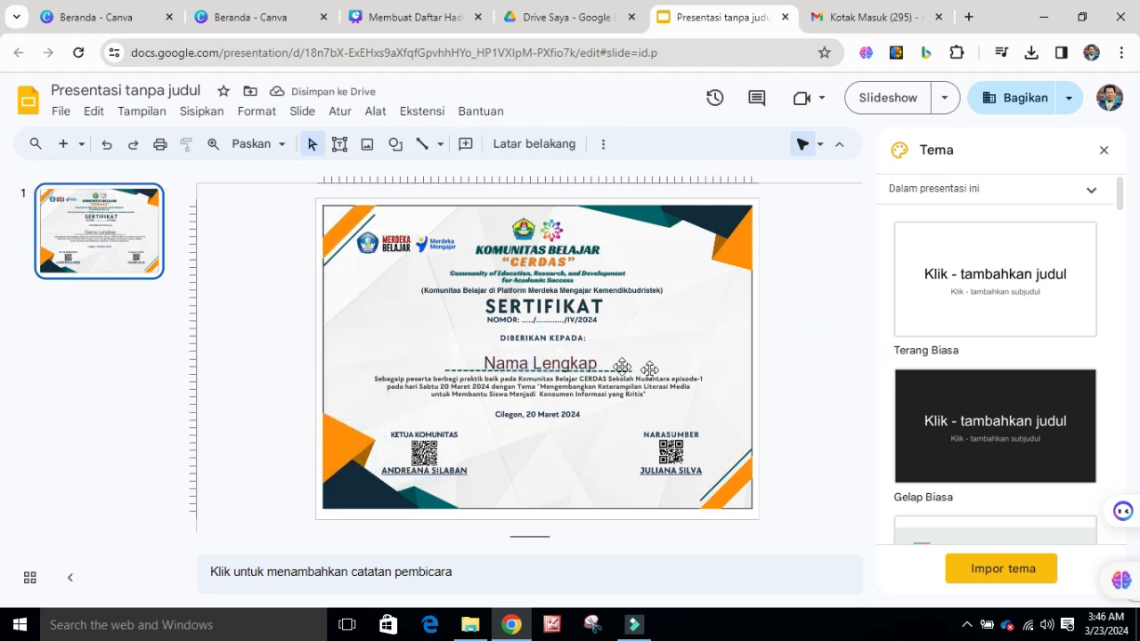
pyautogui.click(568, 359)
pyautogui.moveTo(561, 346); pyautogui.dragTo(561, 340)
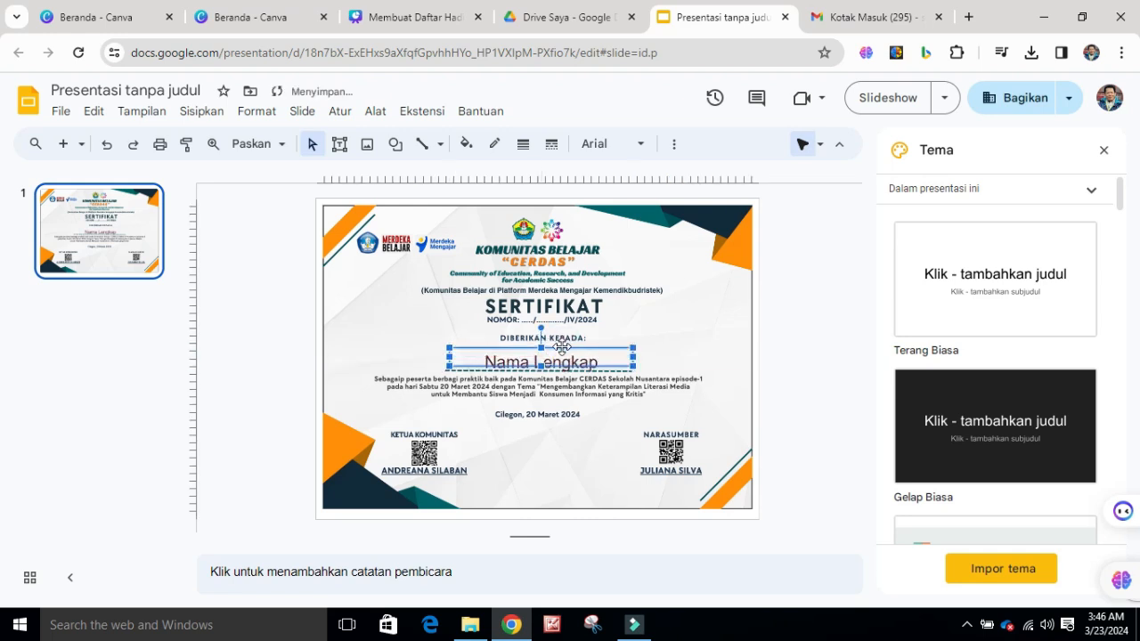
pyautogui.press('Escape')
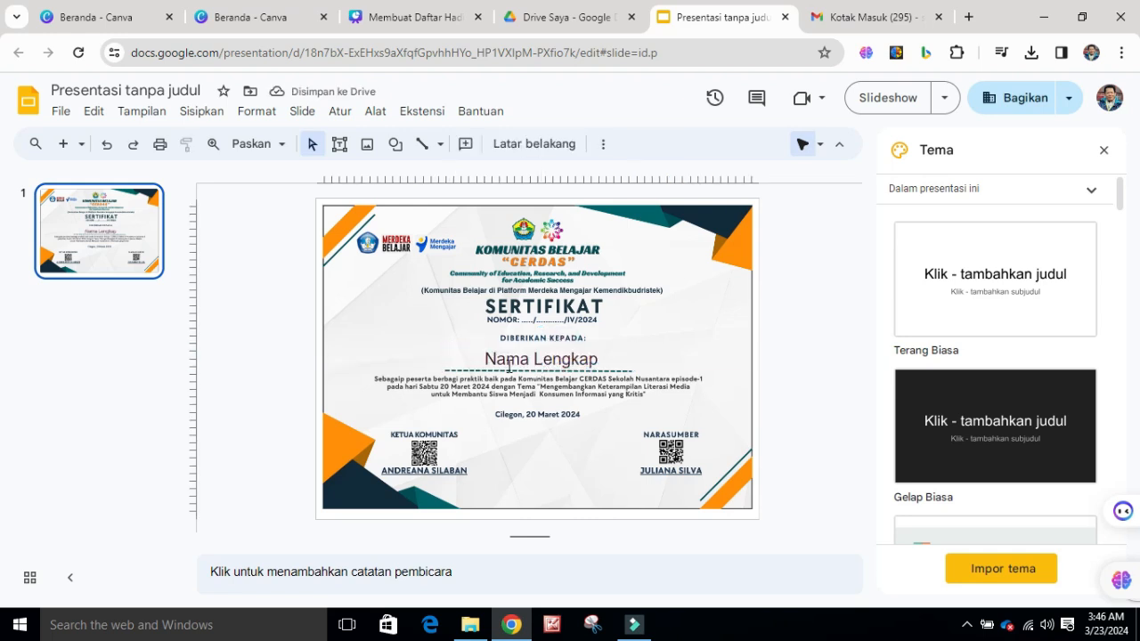
# Enclose the name placeholder in double angle brackets so that it reads "<<Nama Lengkap>>"
pyautogui.click(487, 359)
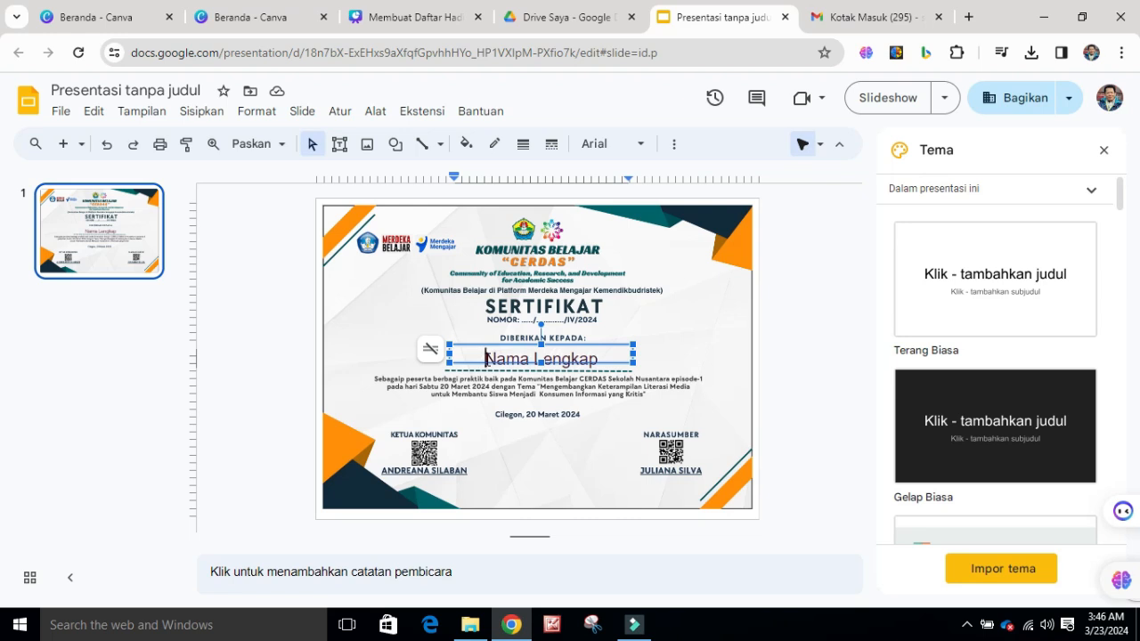
pyautogui.write('<<')
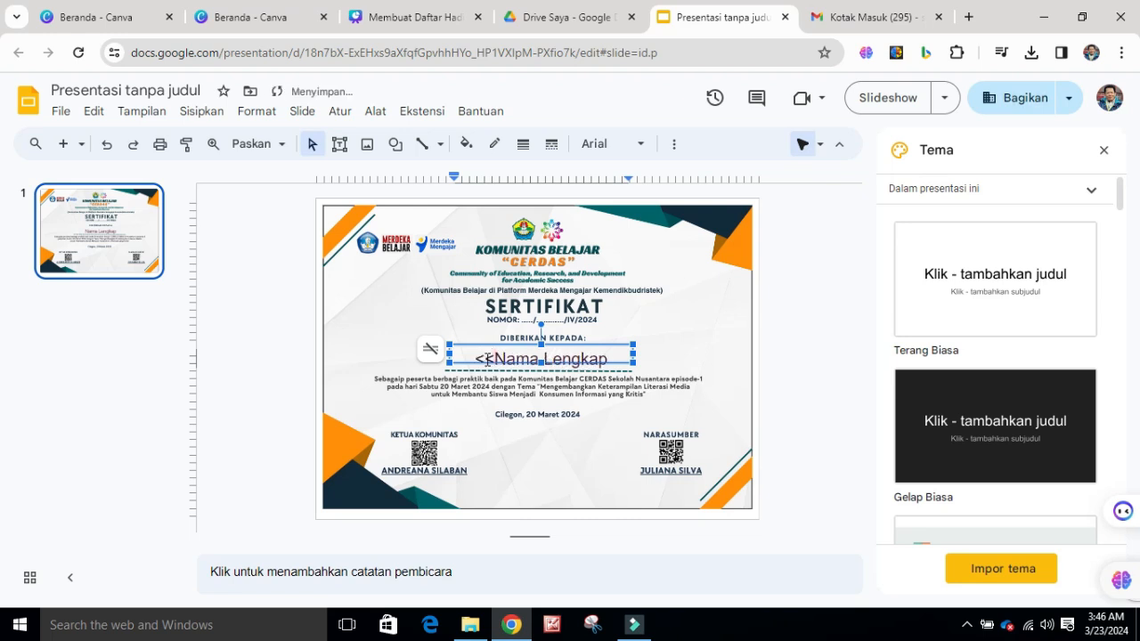
pyautogui.press('End')
pyautogui.write('>>')
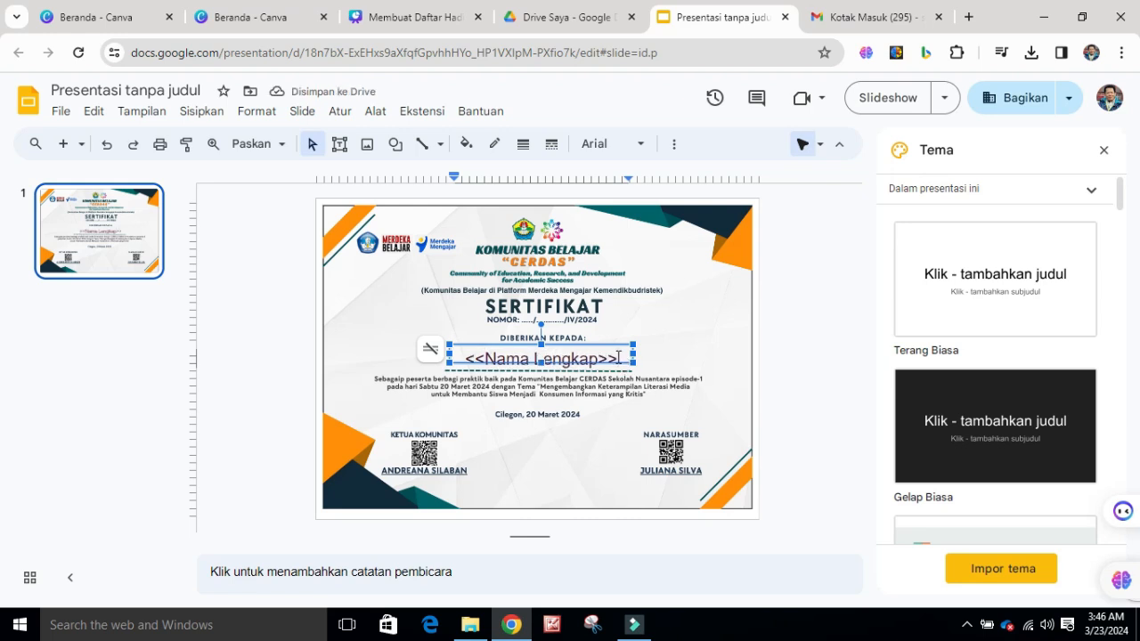
pyautogui.click(797, 346)
pyautogui.click(567, 352)
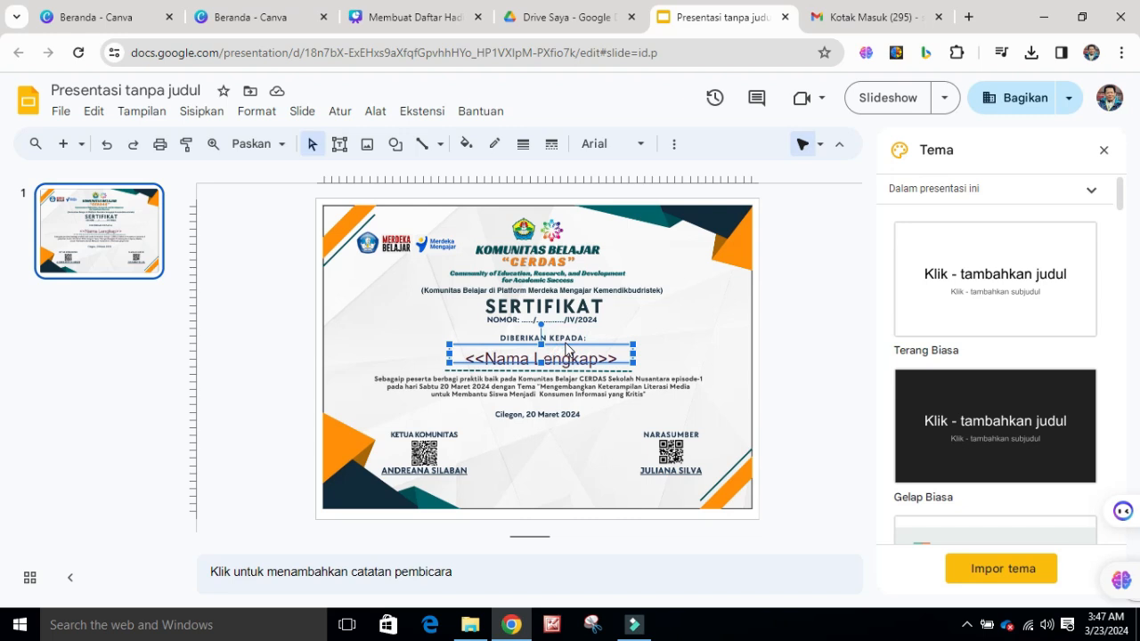
pyautogui.click(797, 357)
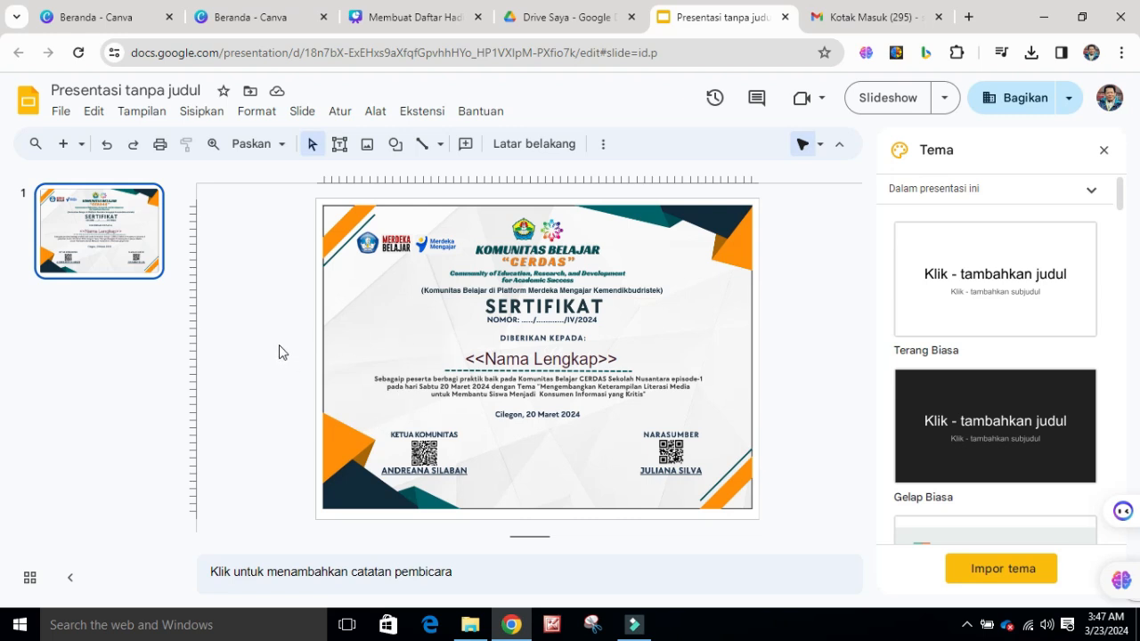
# Rename the presentation as "Sertifikat Webinar"
pyautogui.click(187, 85)
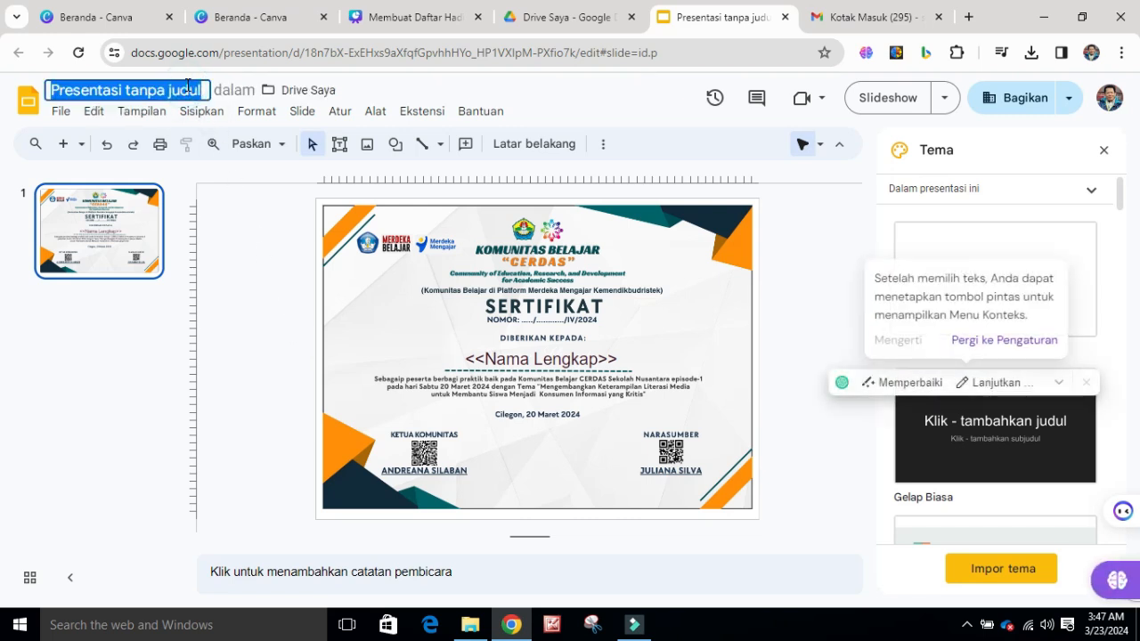
pyautogui.write('Se')
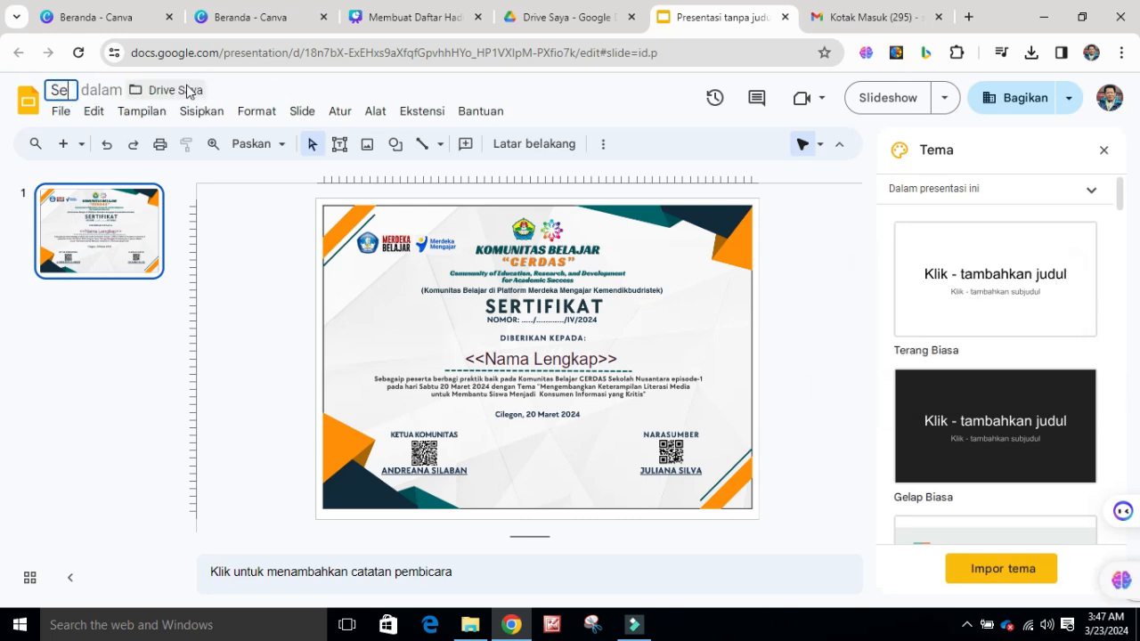
pyautogui.write('rtif')
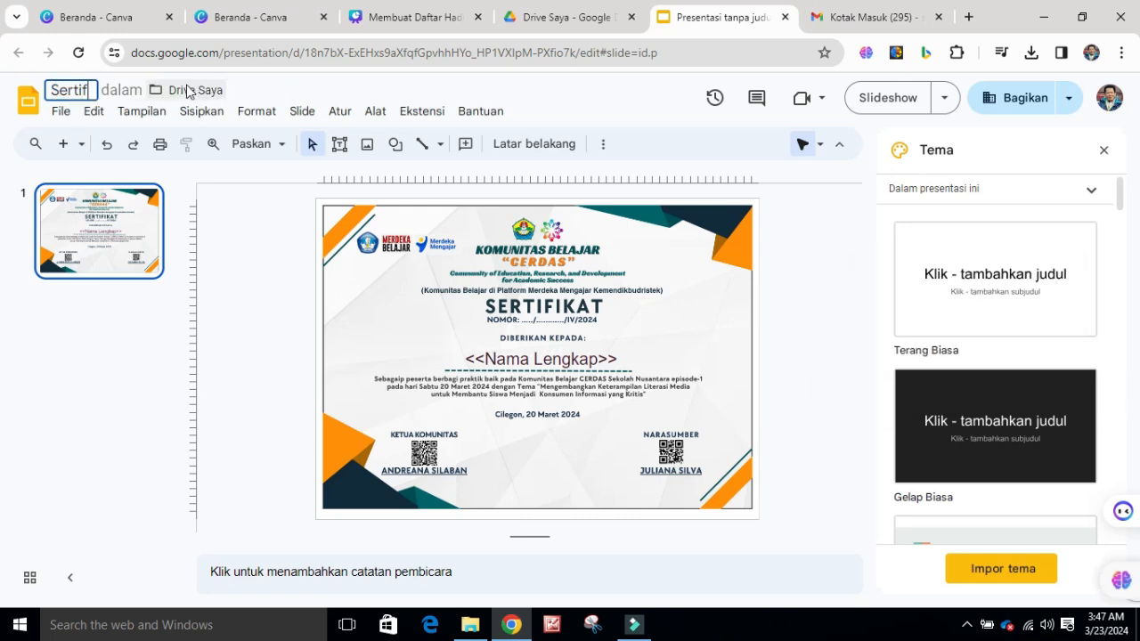
pyautogui.write('ikat Webinar')
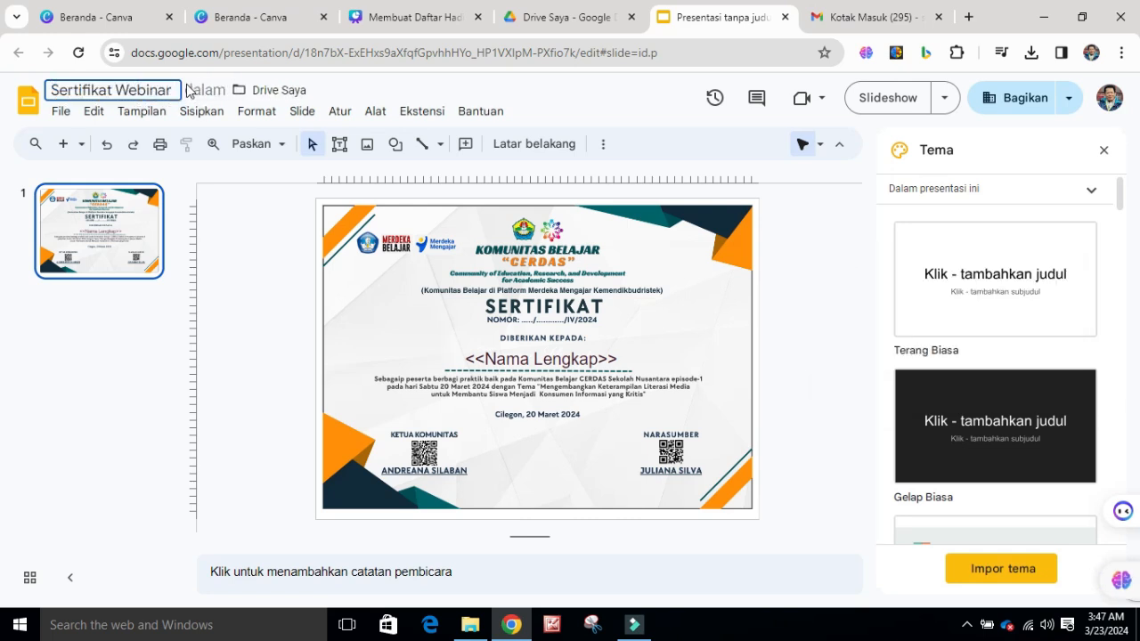
pyautogui.click(826, 311)
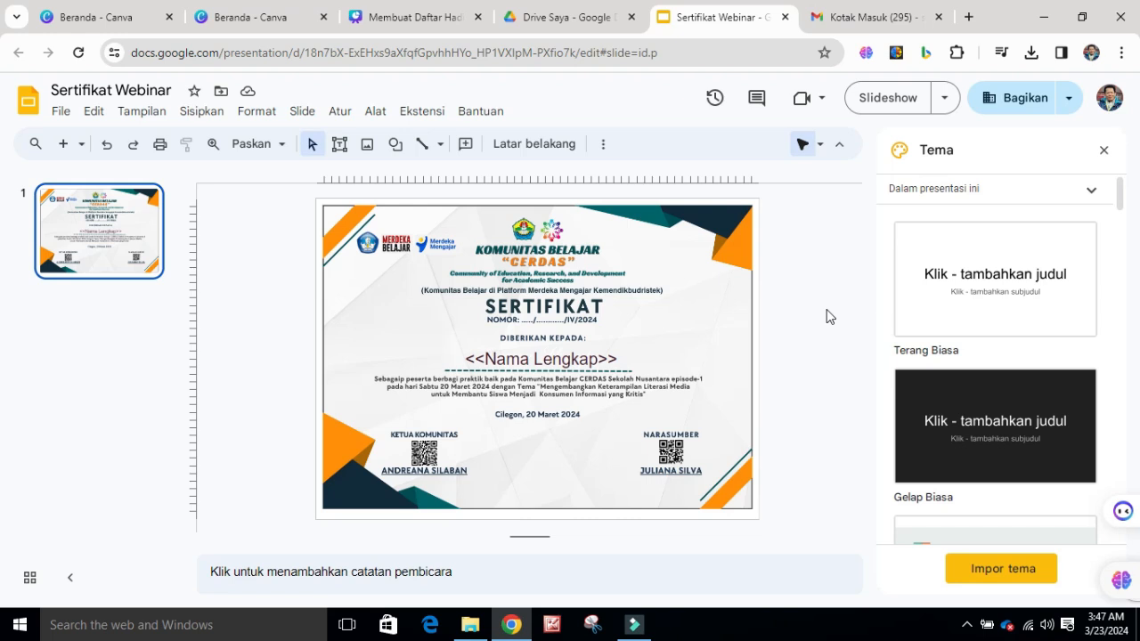
# Switch to Google Drive, open the "Daftar Hadir Webinar" form and open its linked response spreadsheet
pyautogui.click(579, 18)
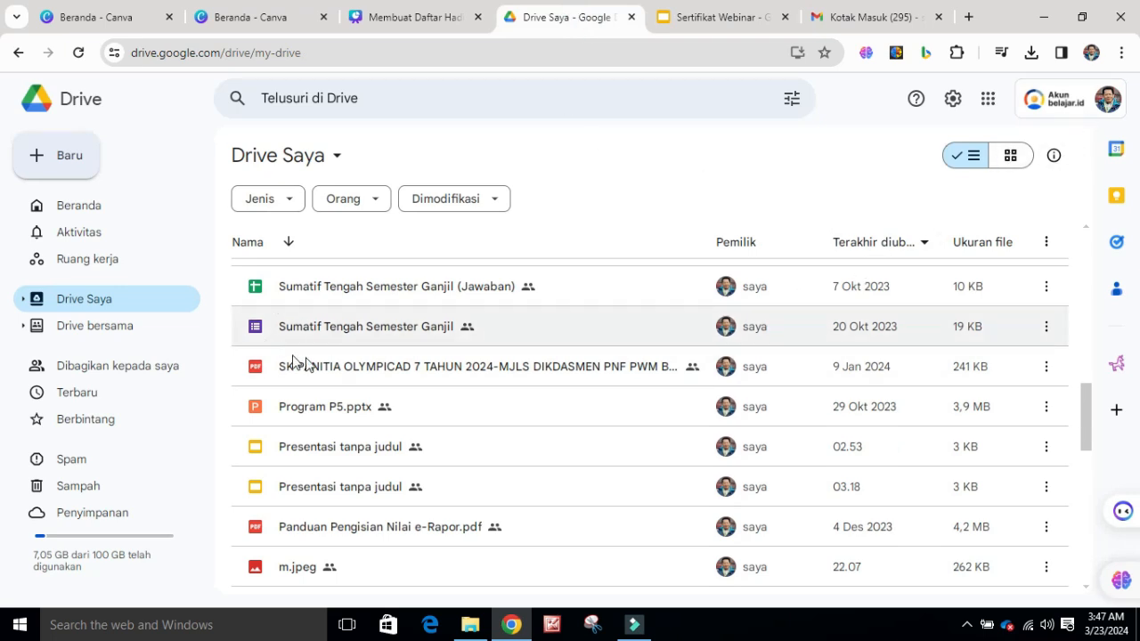
pyautogui.scroll(-6, 330, 359)
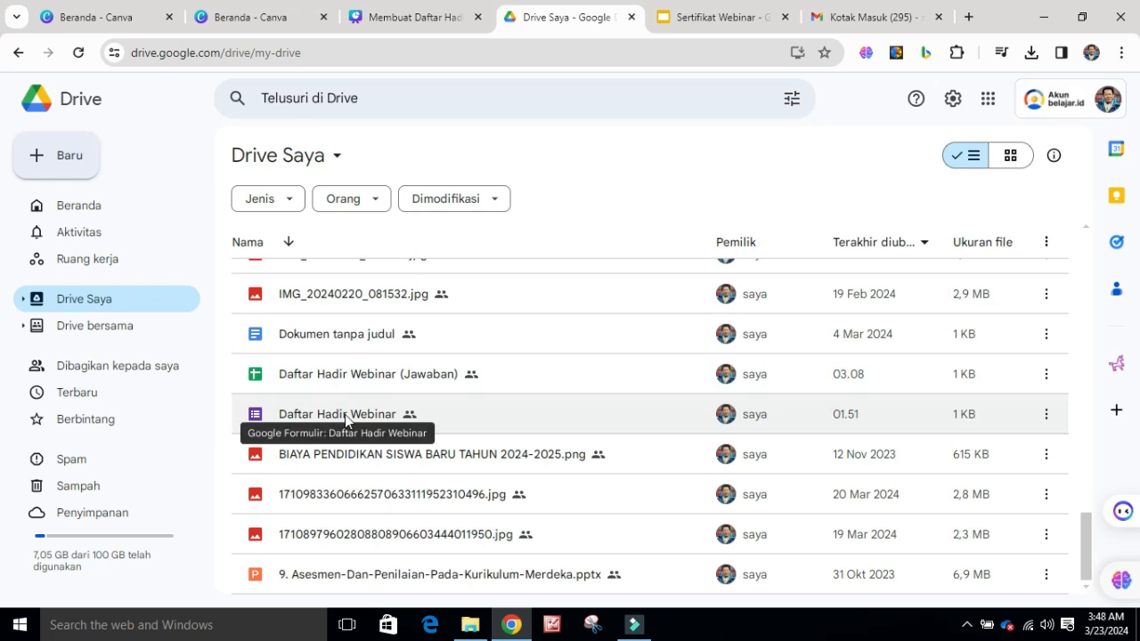
pyautogui.doubleClick(345, 417)
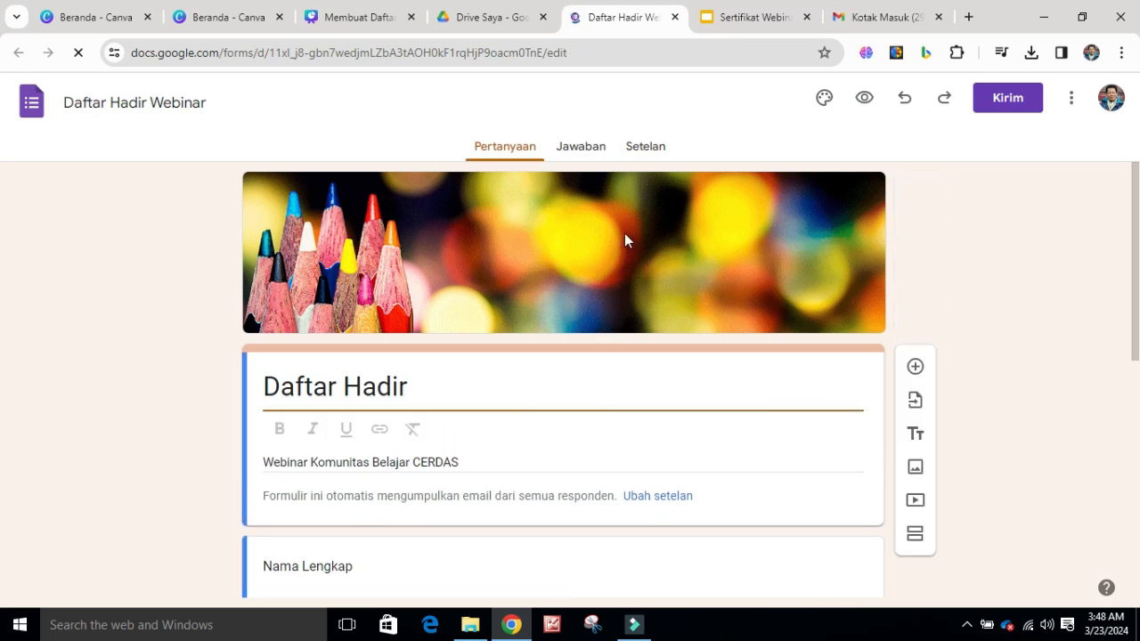
pyautogui.click(582, 151)
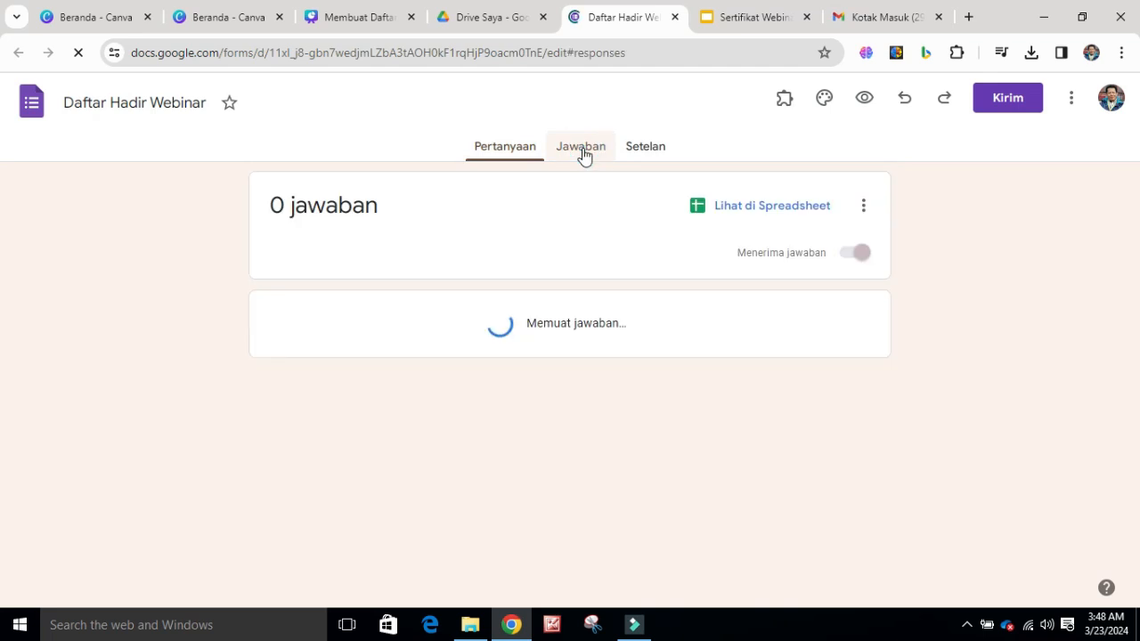
pyautogui.click(772, 212)
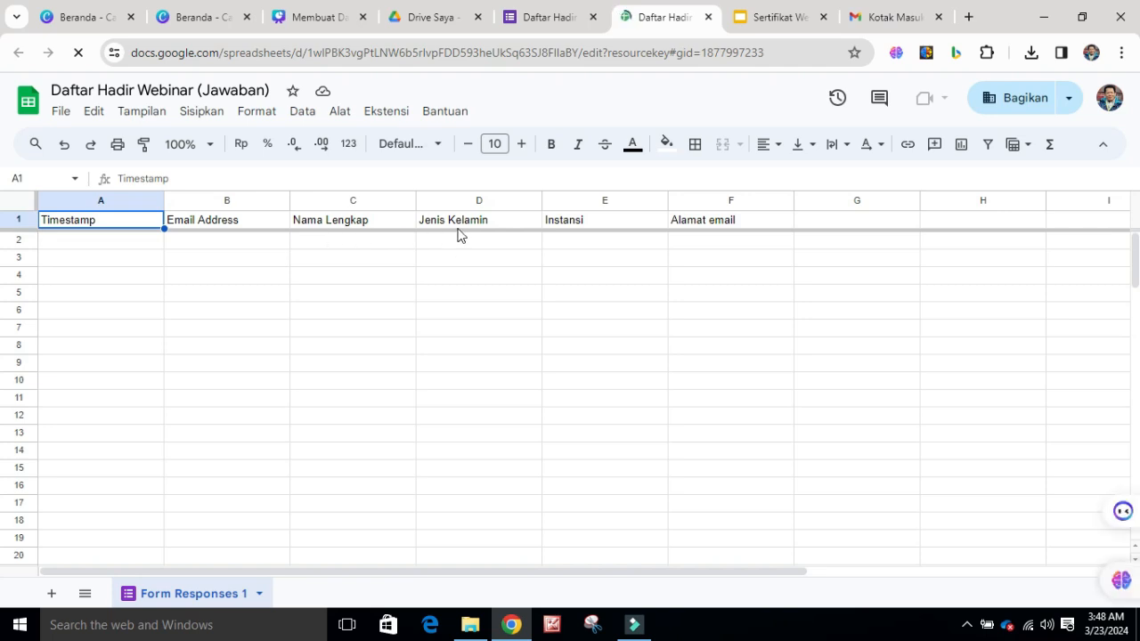
pyautogui.click(709, 298)
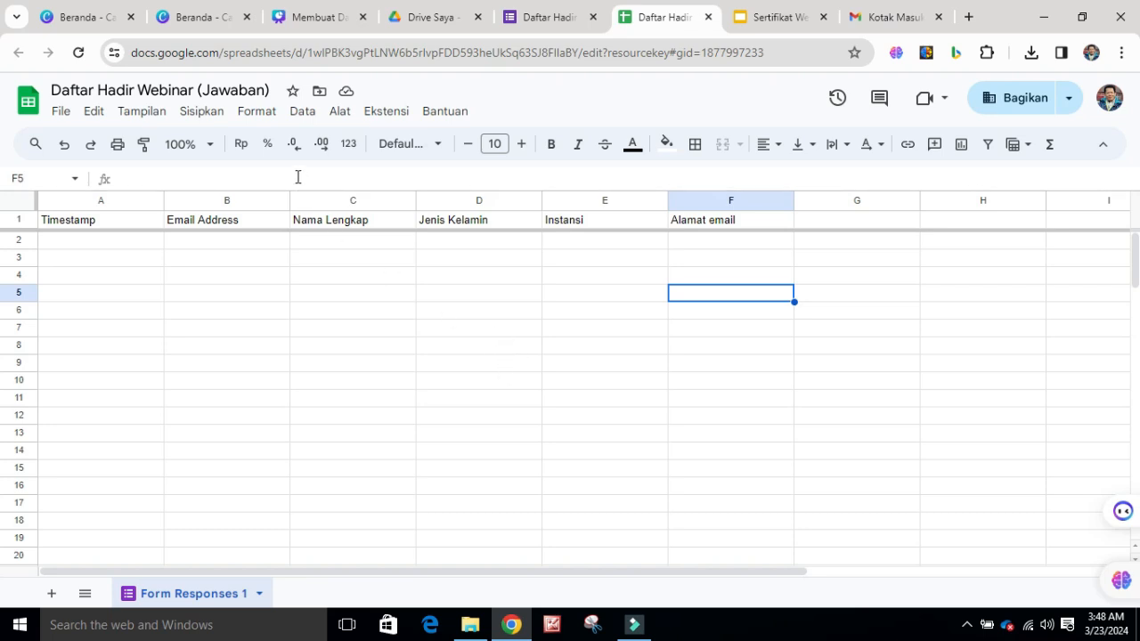
# Search the Google Workspace Marketplace for the Autocrat add-on and open its listing
pyautogui.click(383, 119)
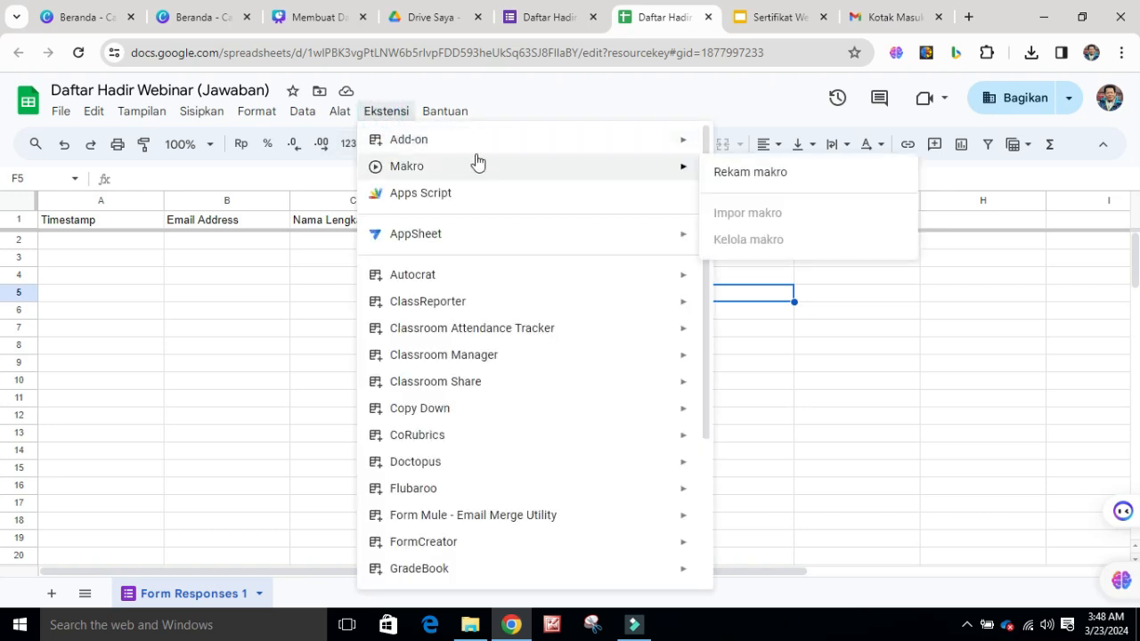
pyautogui.moveTo(575, 153)
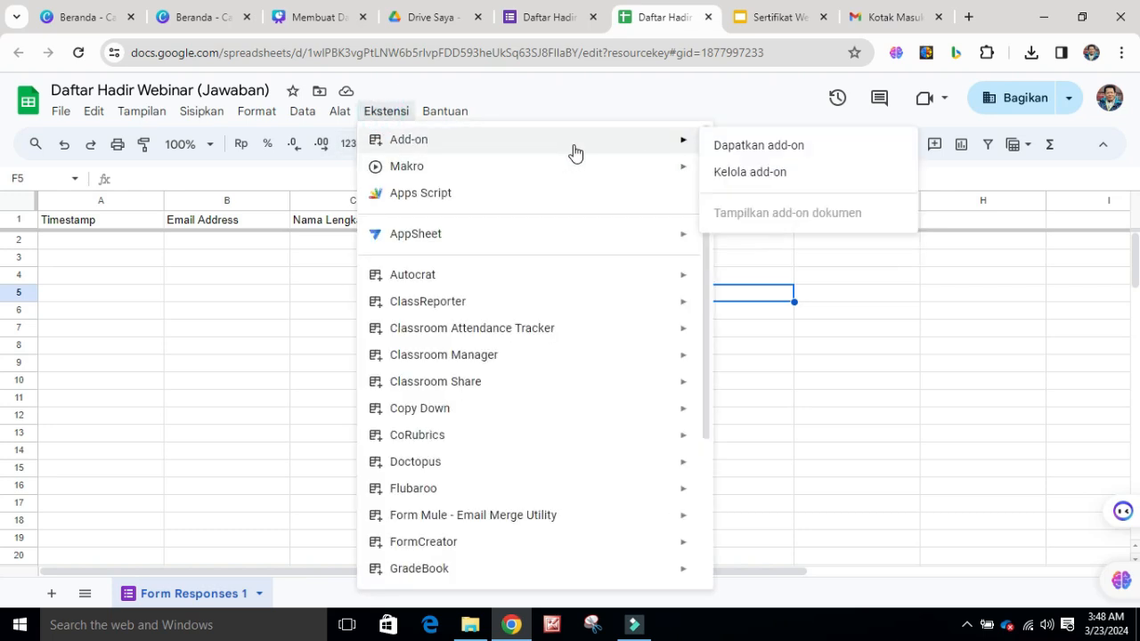
pyautogui.click(755, 150)
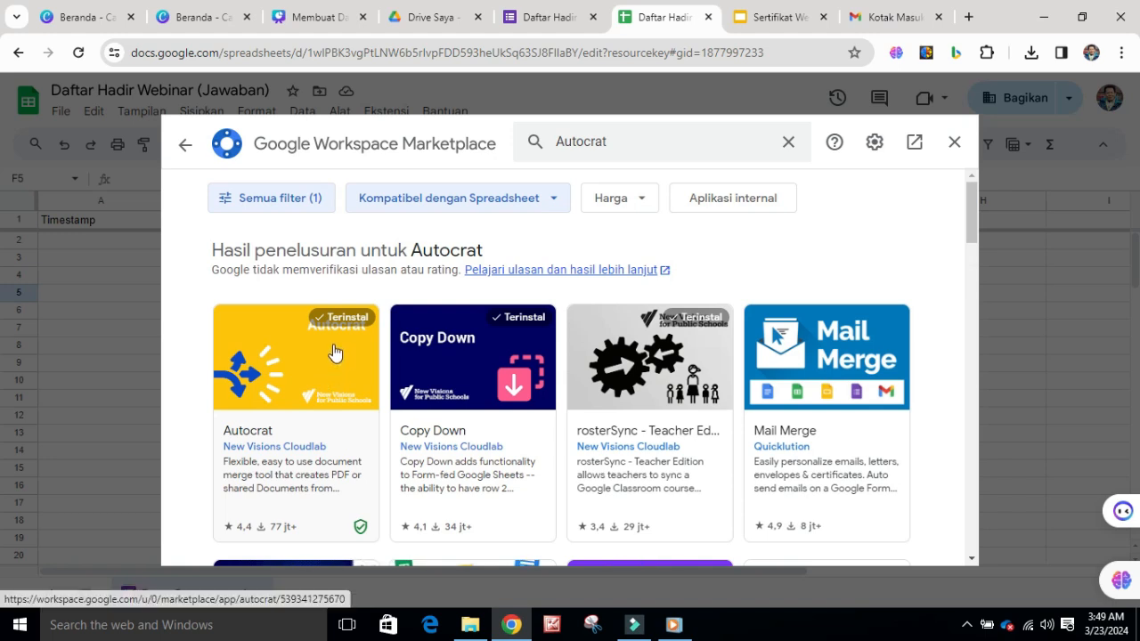
pyautogui.click(320, 361)
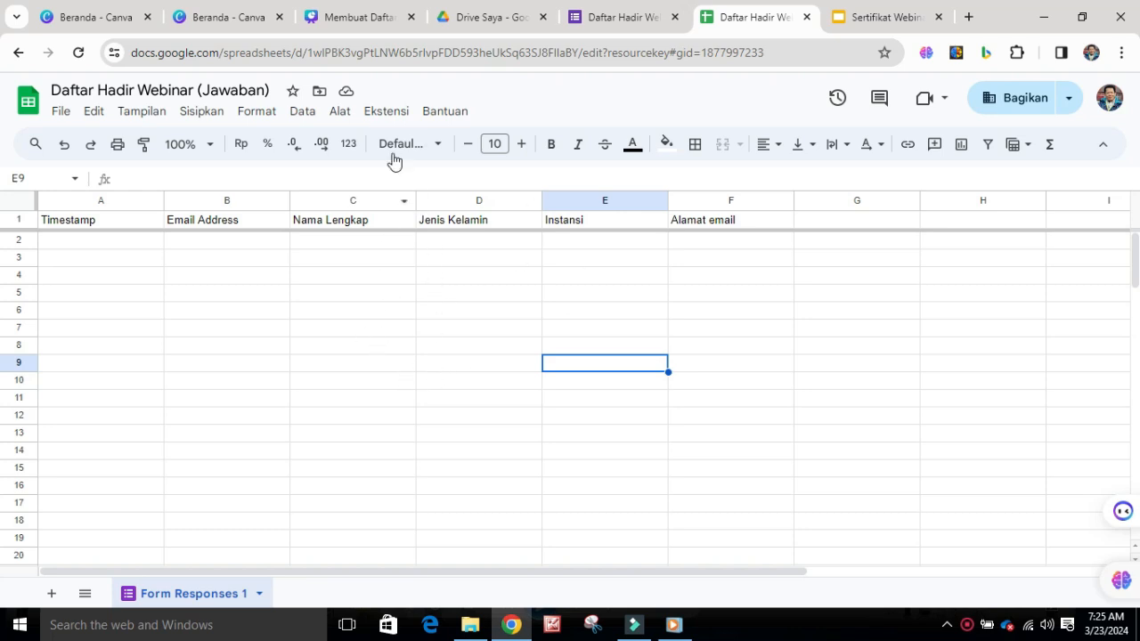
# Show the spreadsheet's document add-ons and start using Autocrat
pyautogui.click(391, 113)
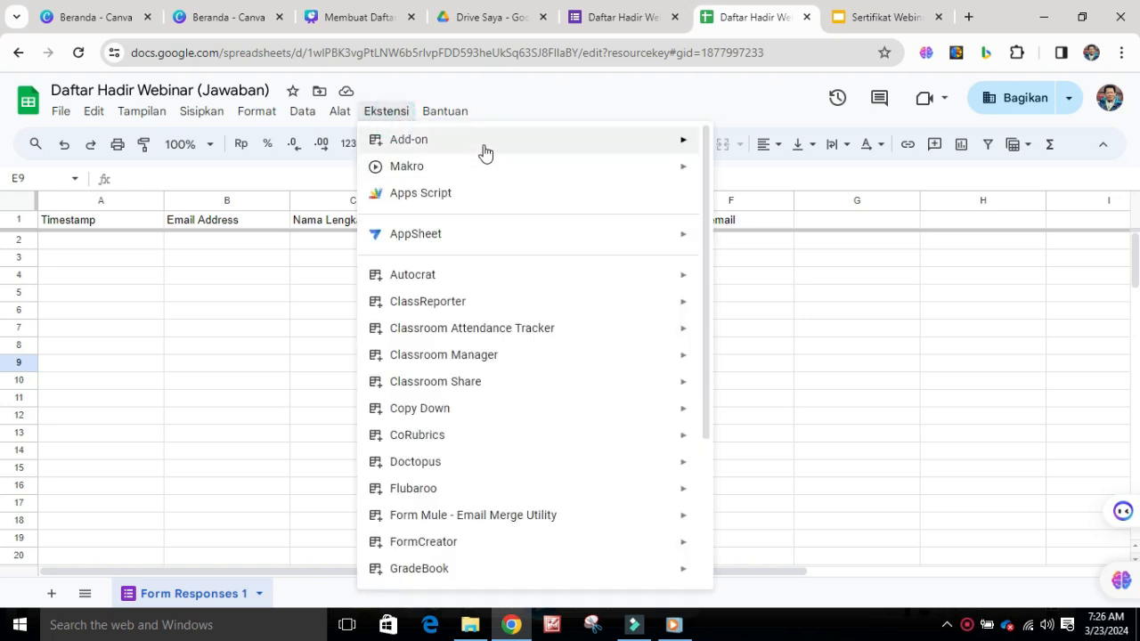
pyautogui.moveTo(484, 147)
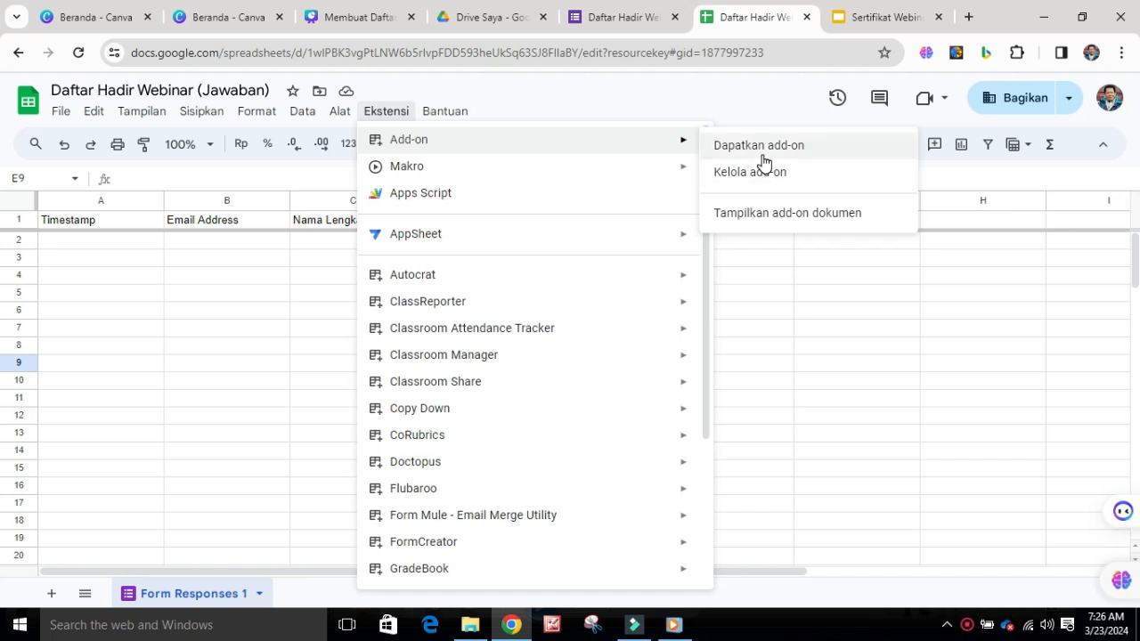
pyautogui.click(756, 226)
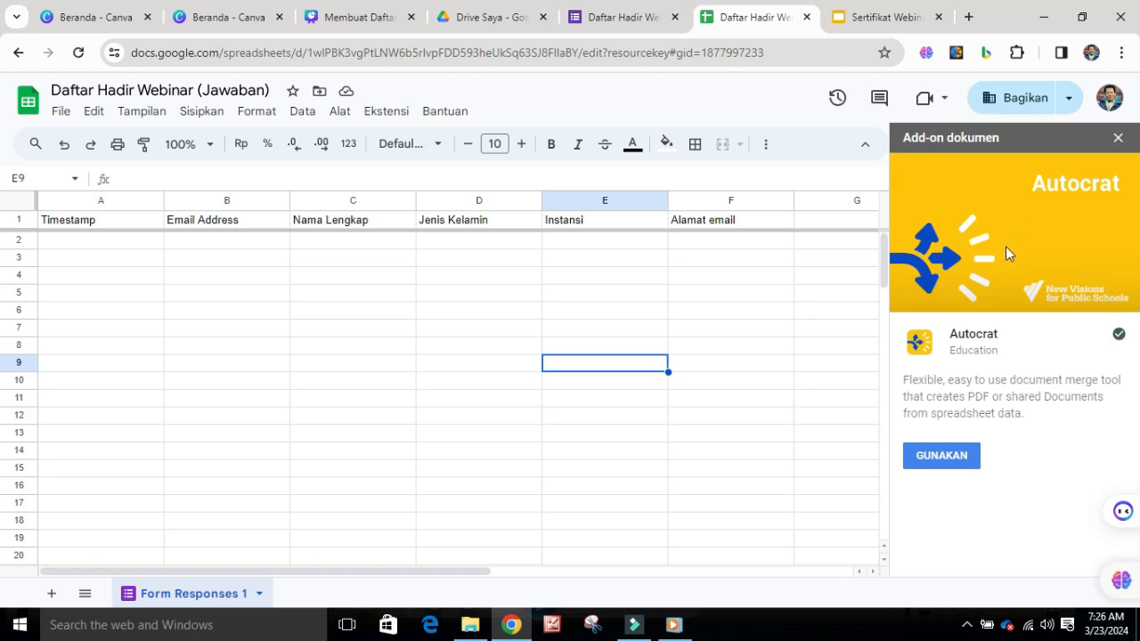
pyautogui.click(944, 457)
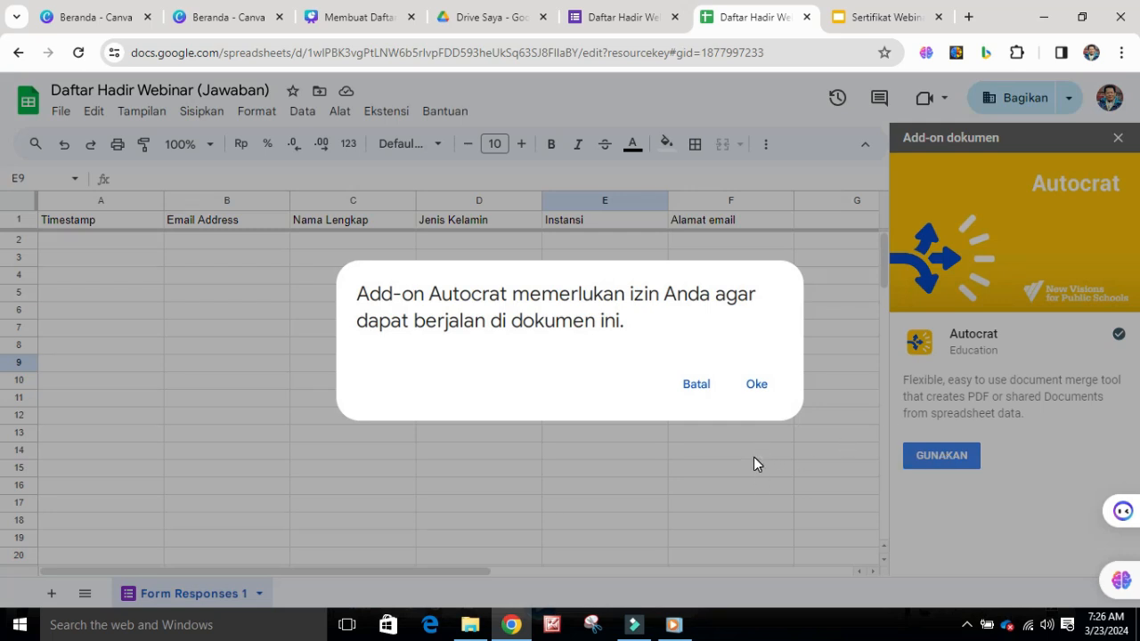
# Authorize Autocrat to run on this document by signing in with the Google account and allowing the requested permissions
pyautogui.click(756, 388)
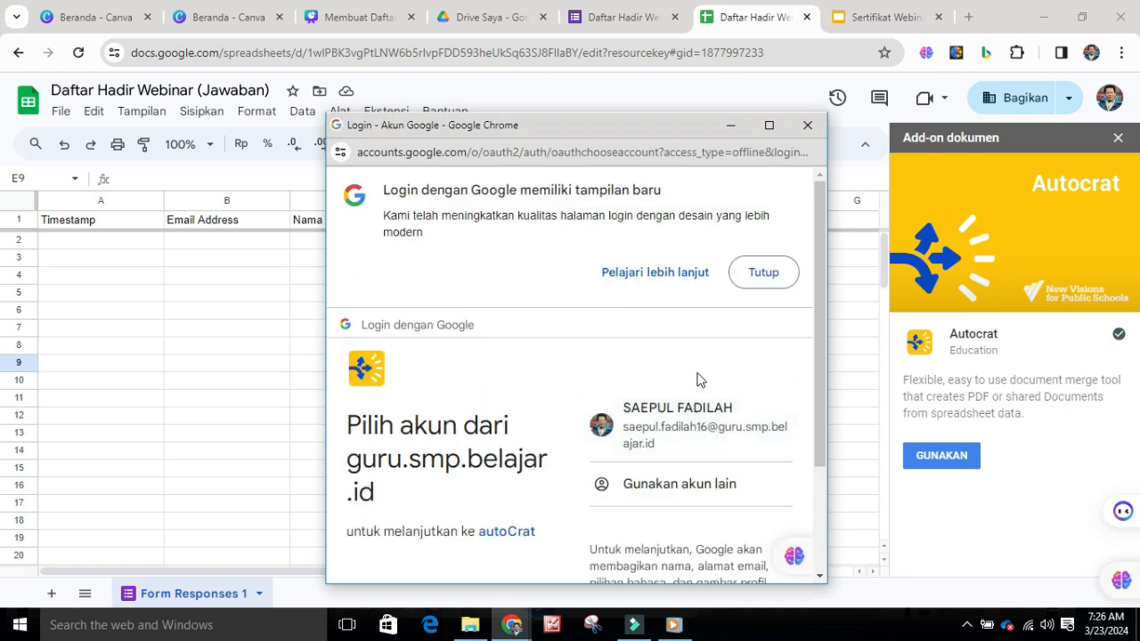
pyautogui.scroll(-1, 698, 381)
pyautogui.click(693, 337)
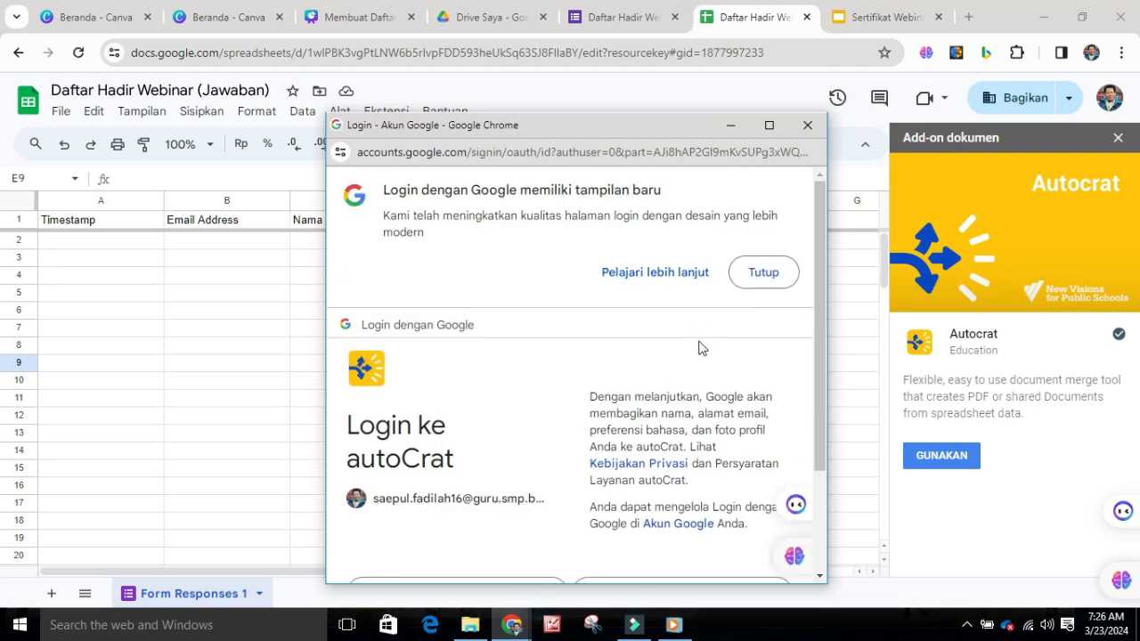
pyautogui.scroll(-2, 686, 415)
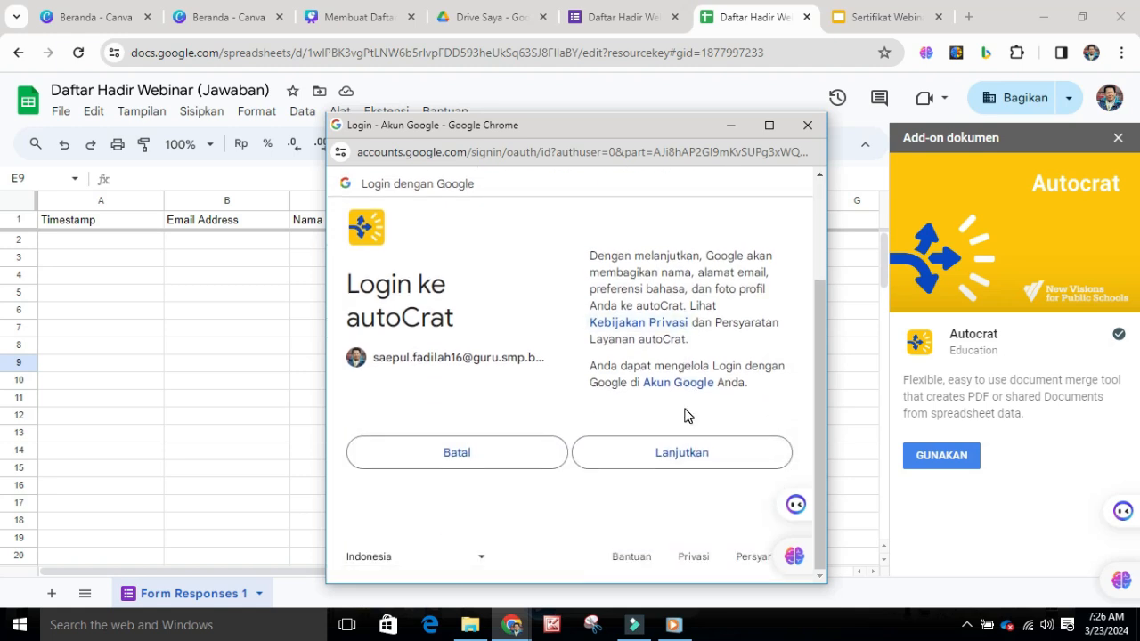
pyautogui.click(689, 465)
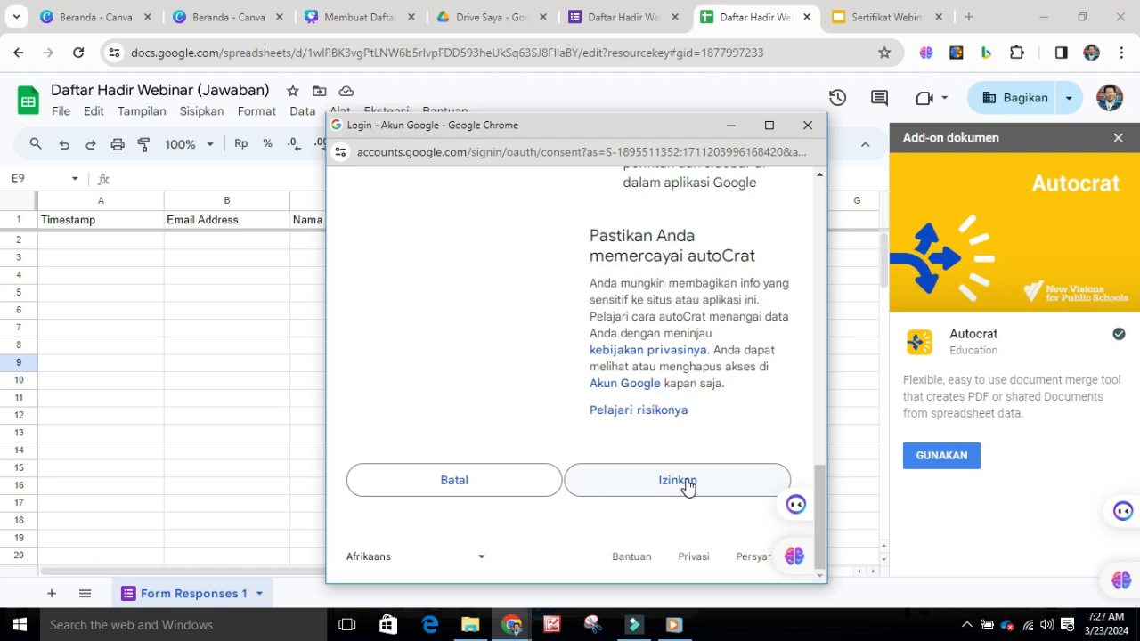
pyautogui.click(686, 485)
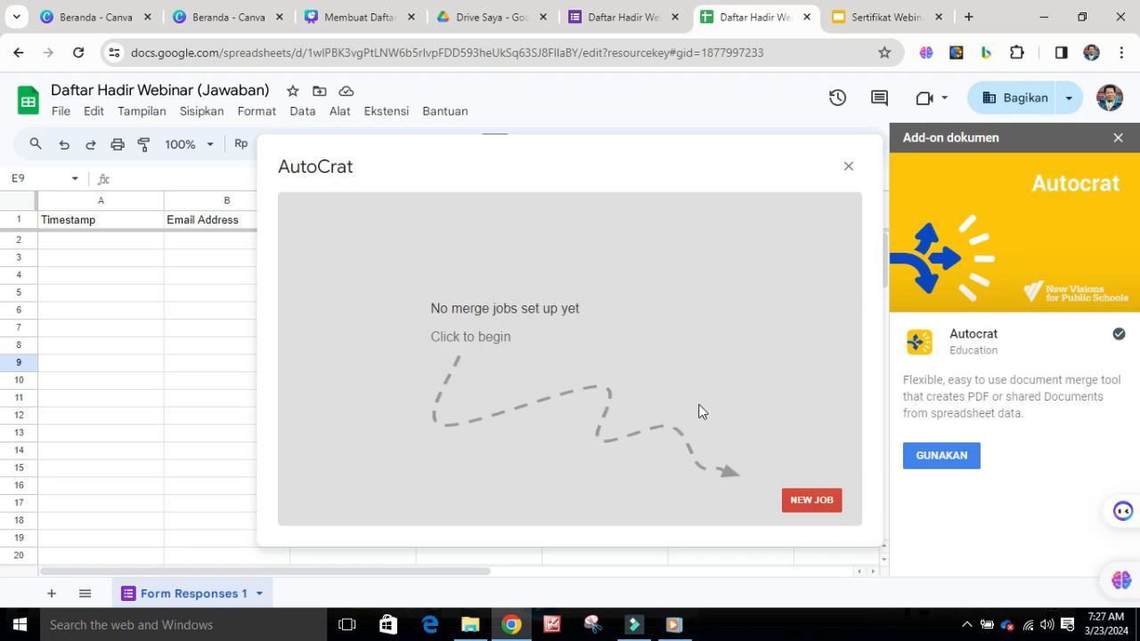
# Create a new merge job named "Sertifikat Webinar" and continue to choosing a template
pyautogui.click(810, 501)
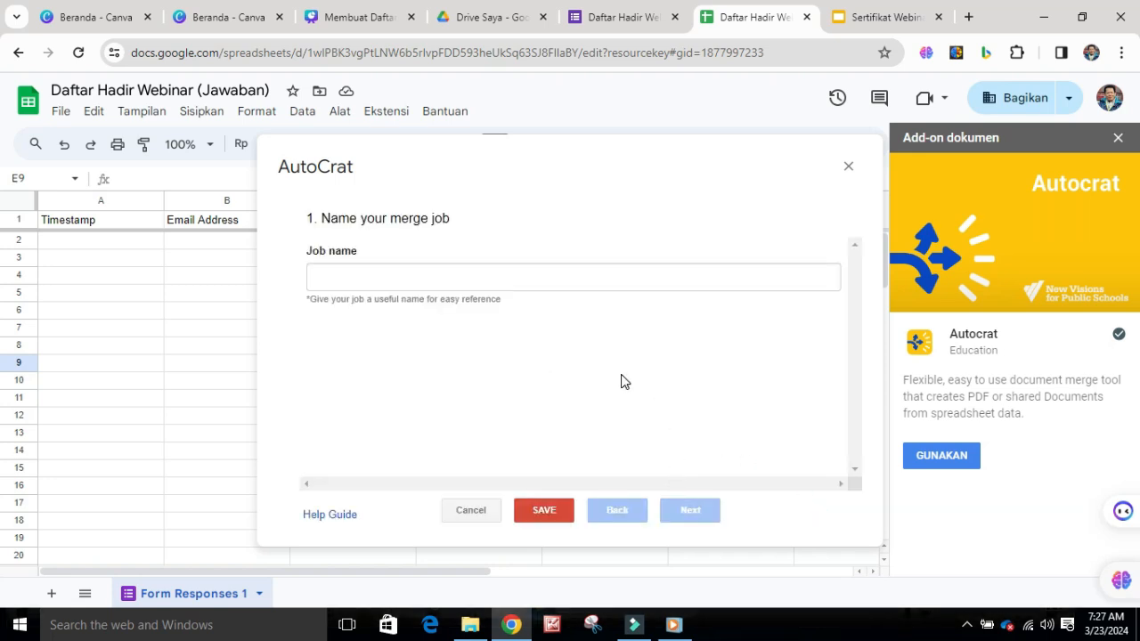
pyautogui.click(358, 274)
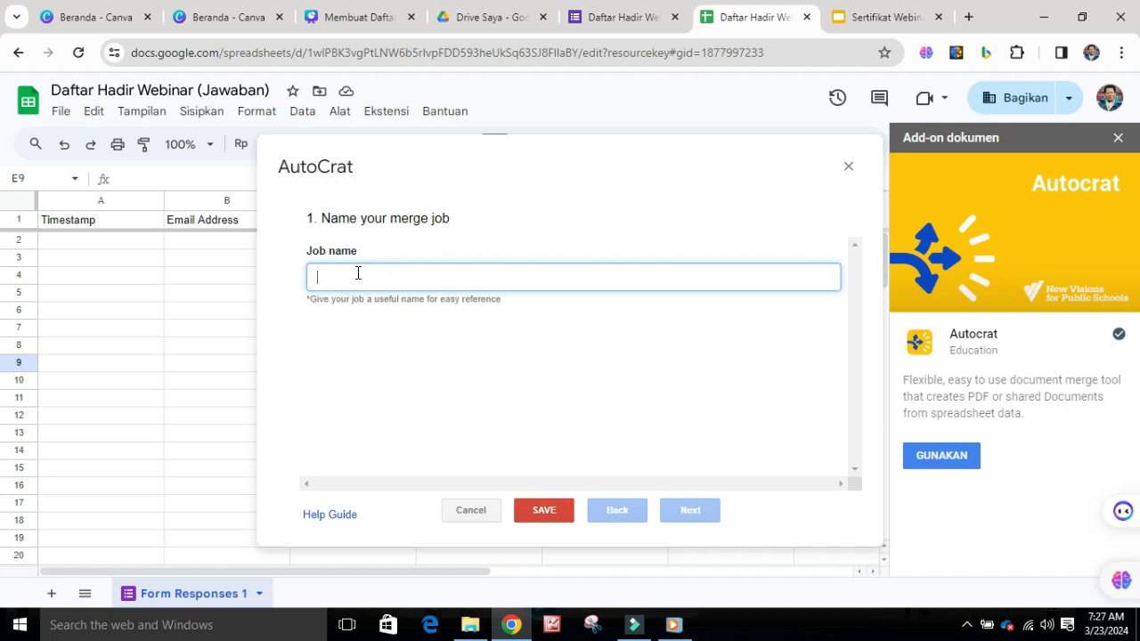
pyautogui.write('Sertifikat Webina')
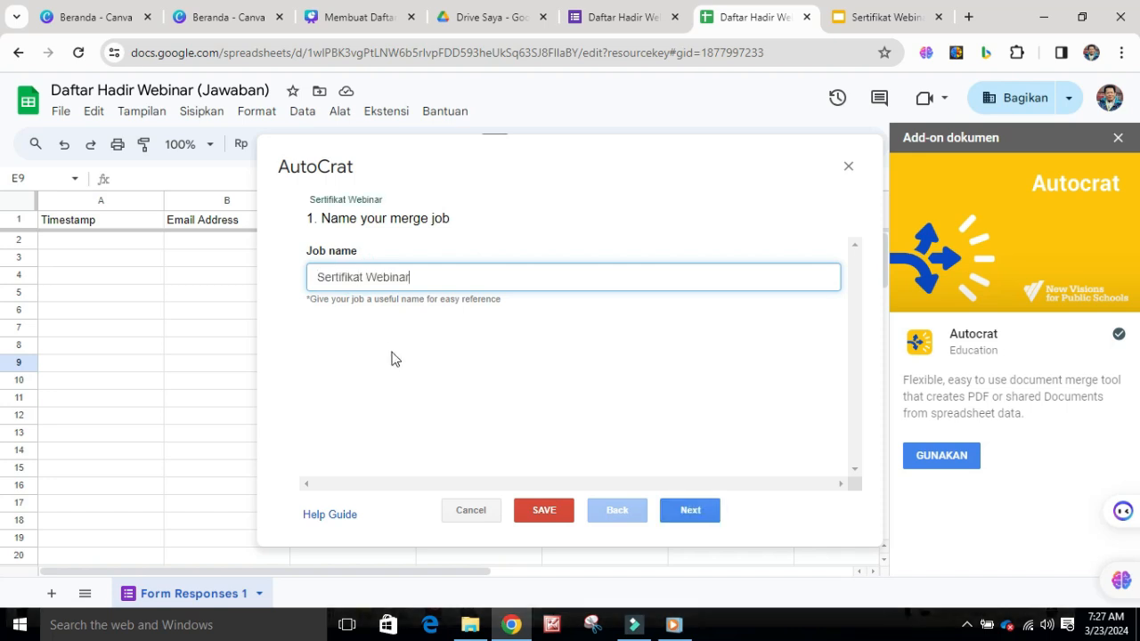
pyautogui.click(492, 378)
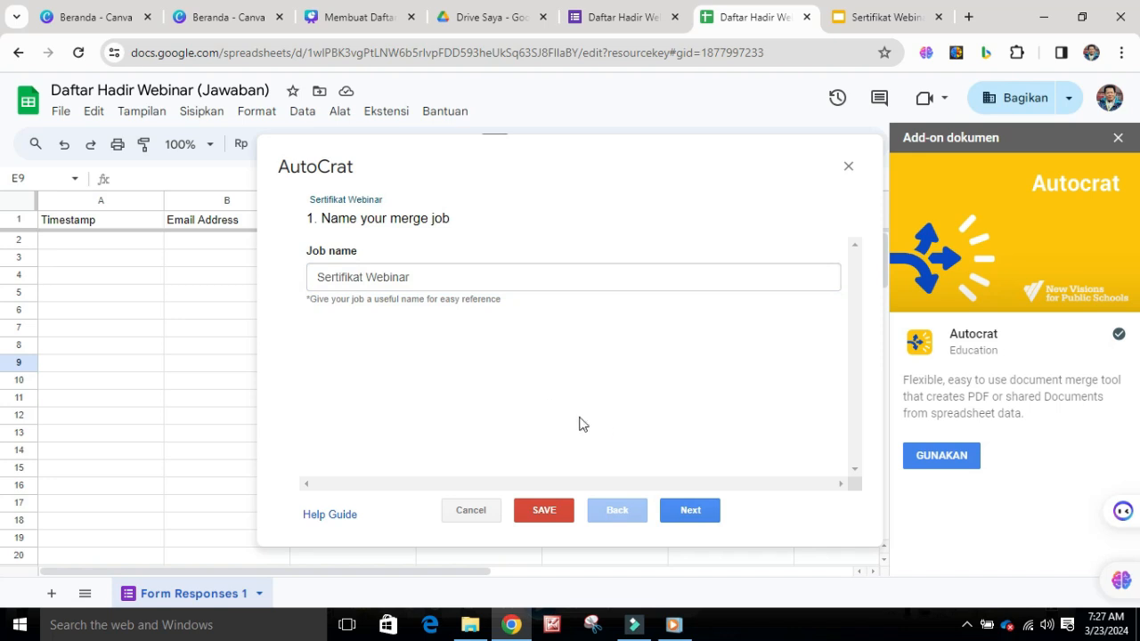
pyautogui.click(700, 512)
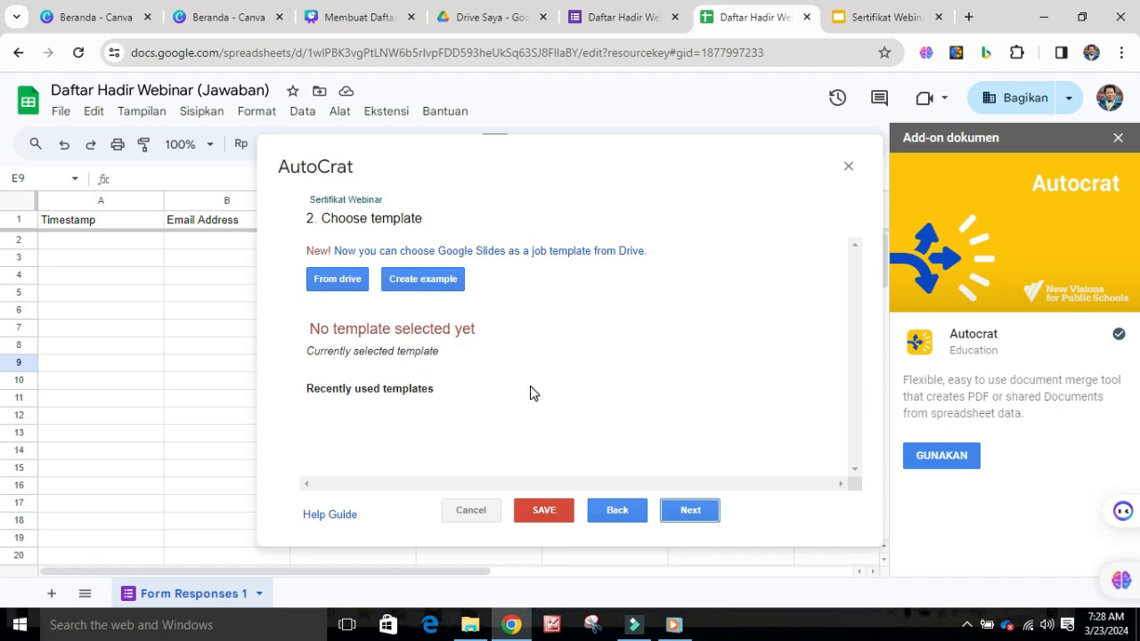
# Choose the "Sertifikat Webinar" presentation from Drive as the job template and continue to the data mapping
pyautogui.click(340, 285)
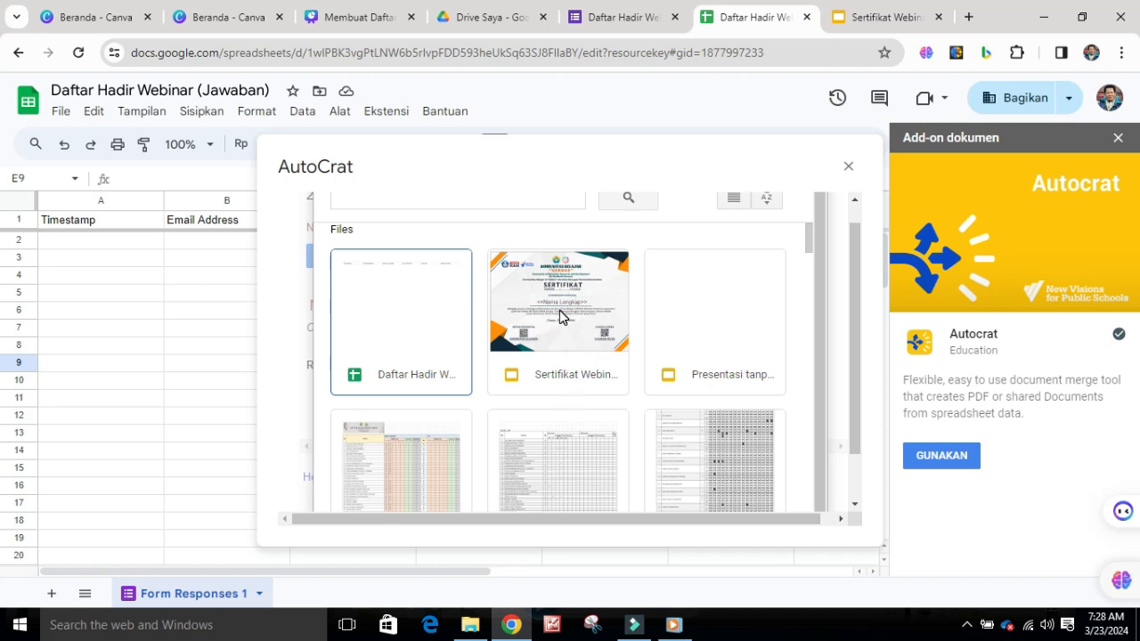
pyautogui.doubleClick(559, 310)
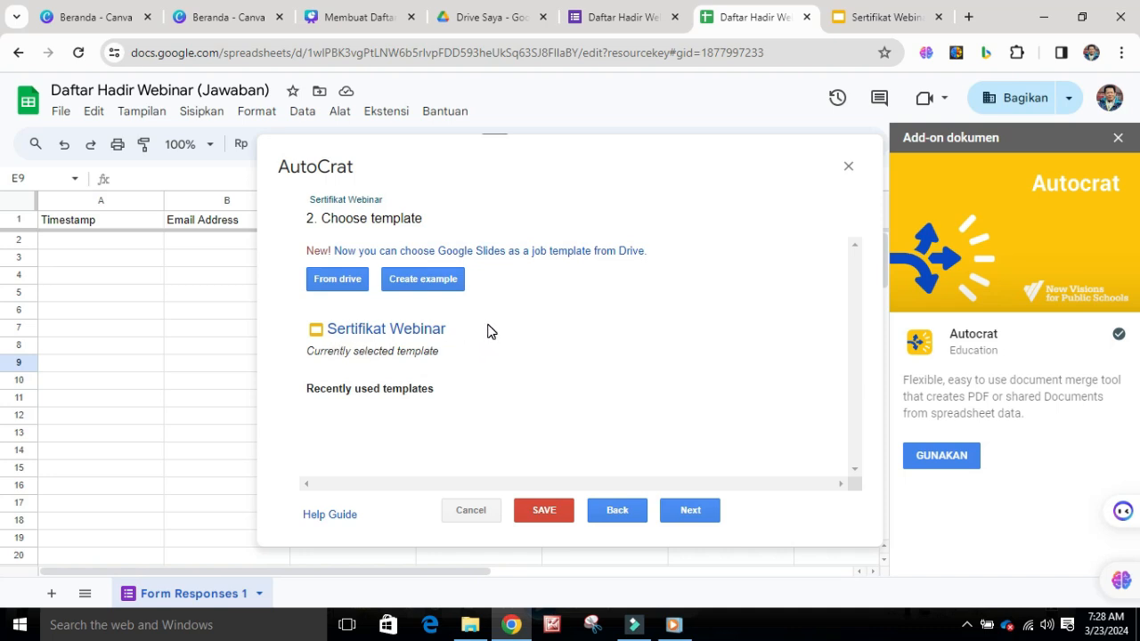
pyautogui.click(692, 520)
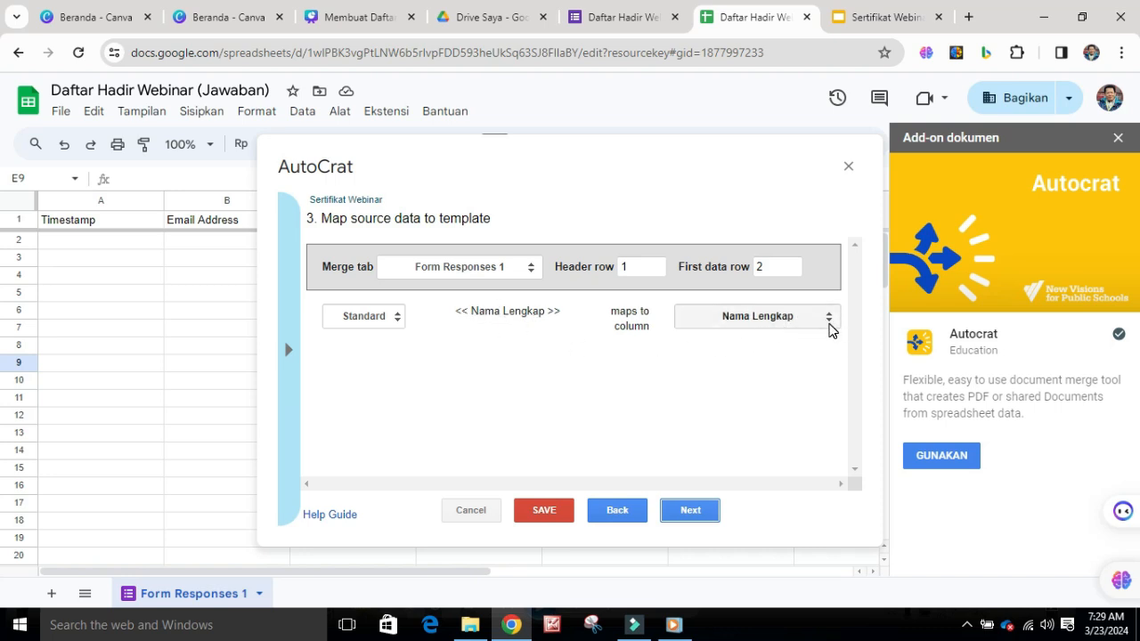
# Map the << Nama Lengkap >> tag to the Nama Lengkap column and continue to the file settings
pyautogui.click(829, 319)
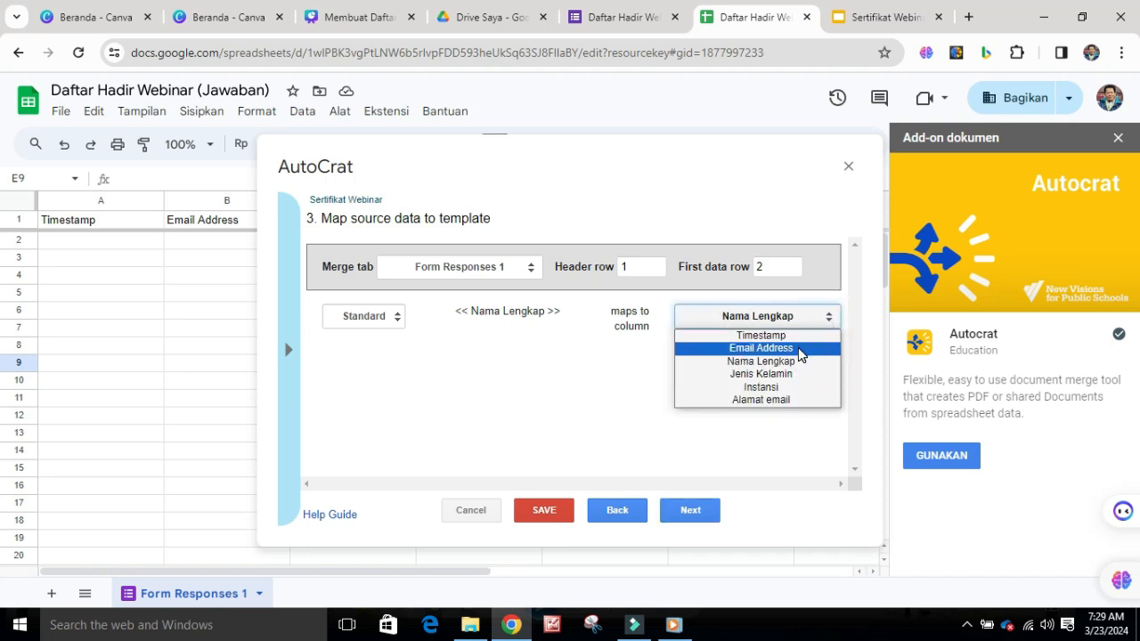
pyautogui.click(800, 349)
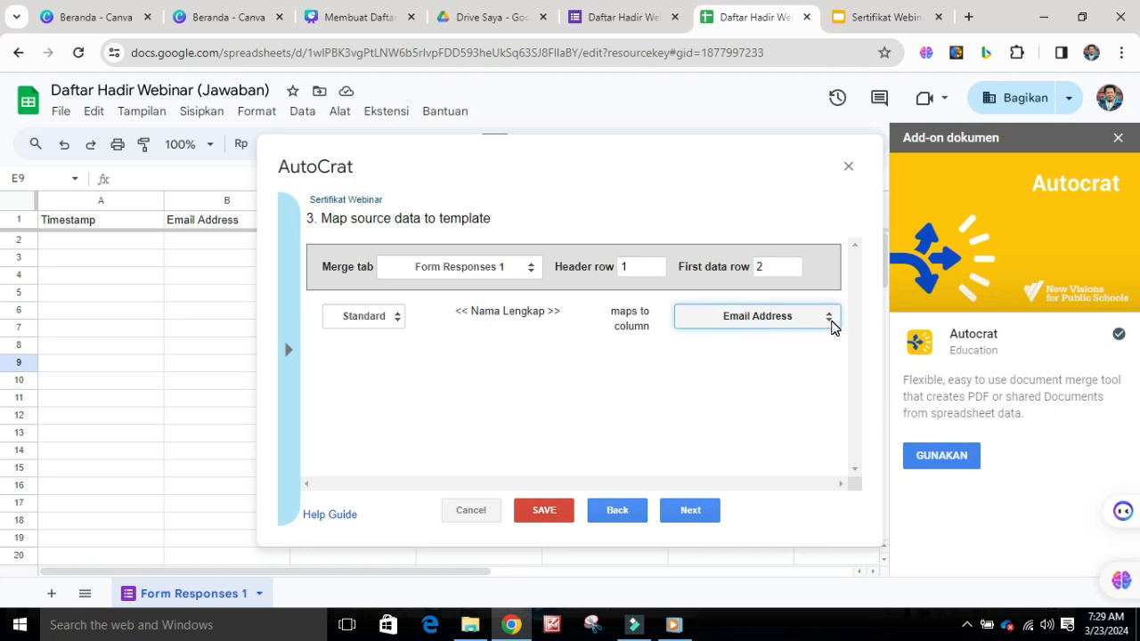
pyautogui.click(831, 323)
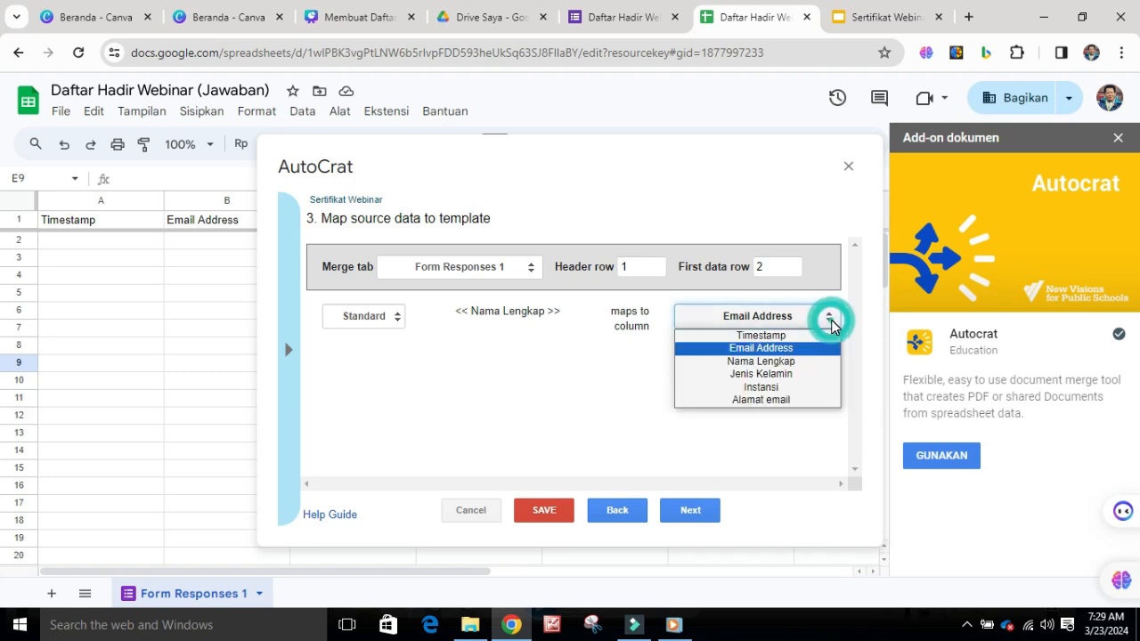
pyautogui.click(808, 362)
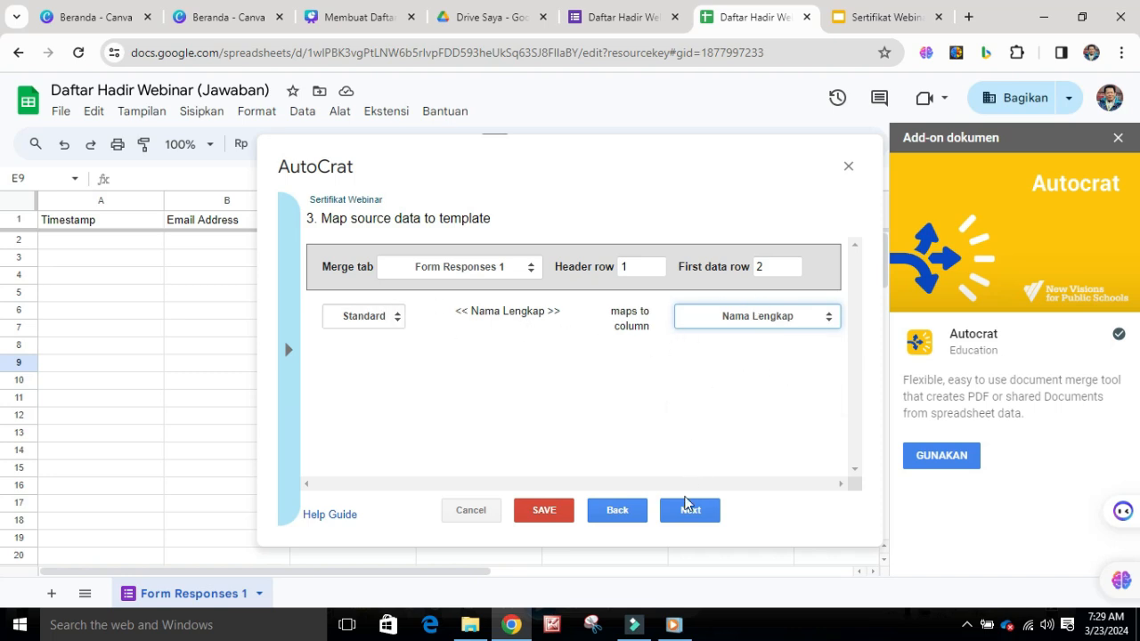
pyautogui.click(690, 520)
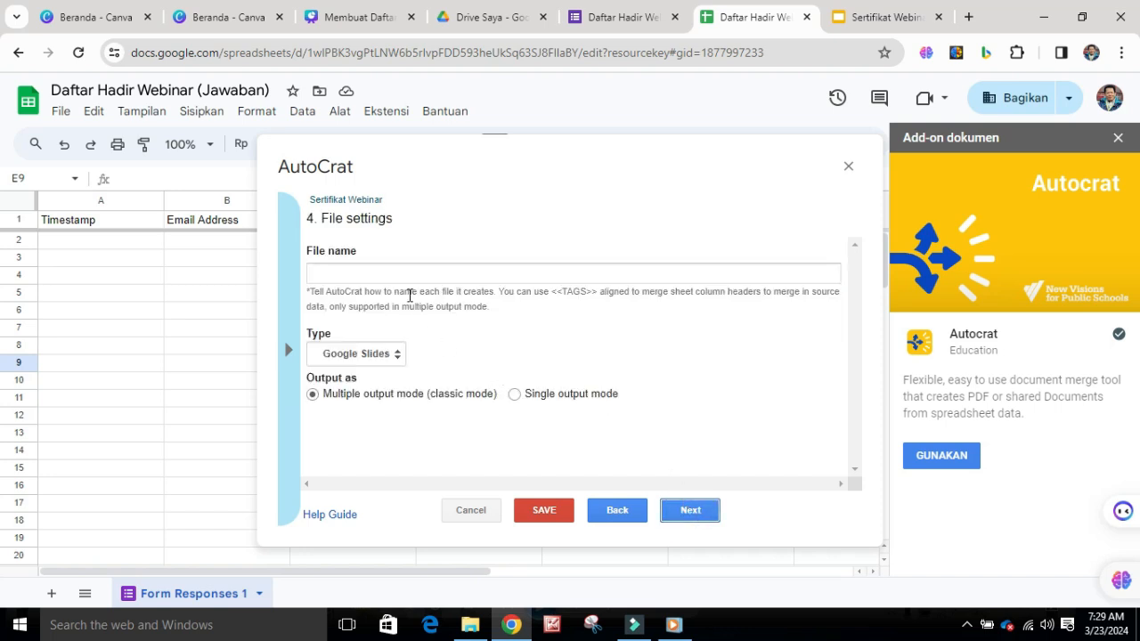
# Set the name of the generated files to "Sertifikat" and continue to the destination folder settings
pyautogui.click(423, 273)
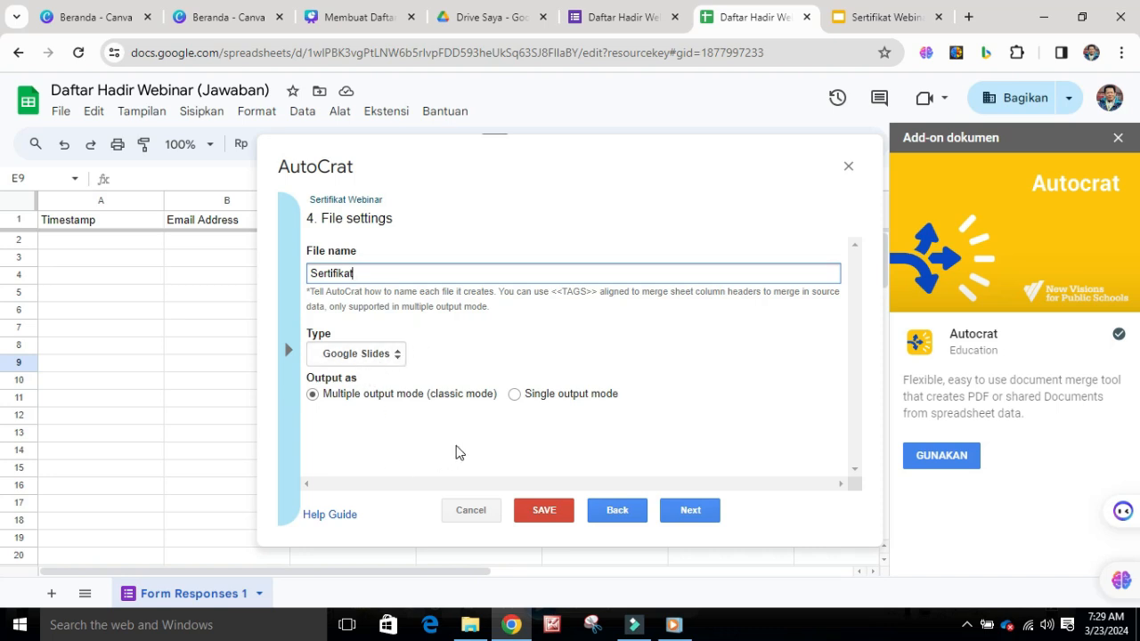
pyautogui.click(688, 511)
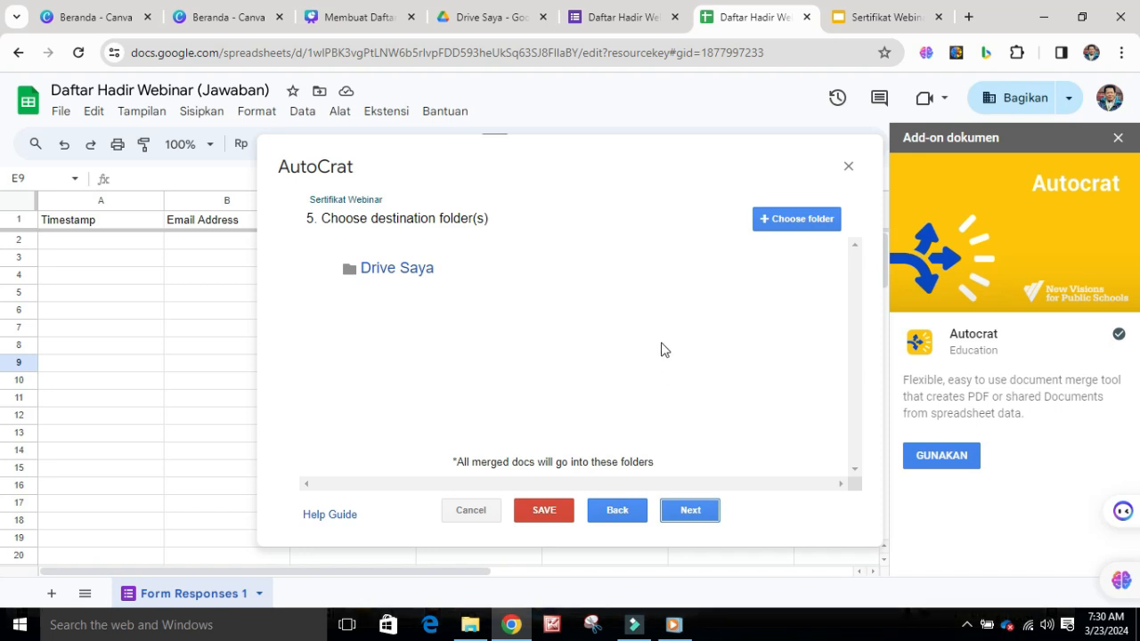
# Browse the available Drive folders for a destination for the merged certificates
pyautogui.click(798, 222)
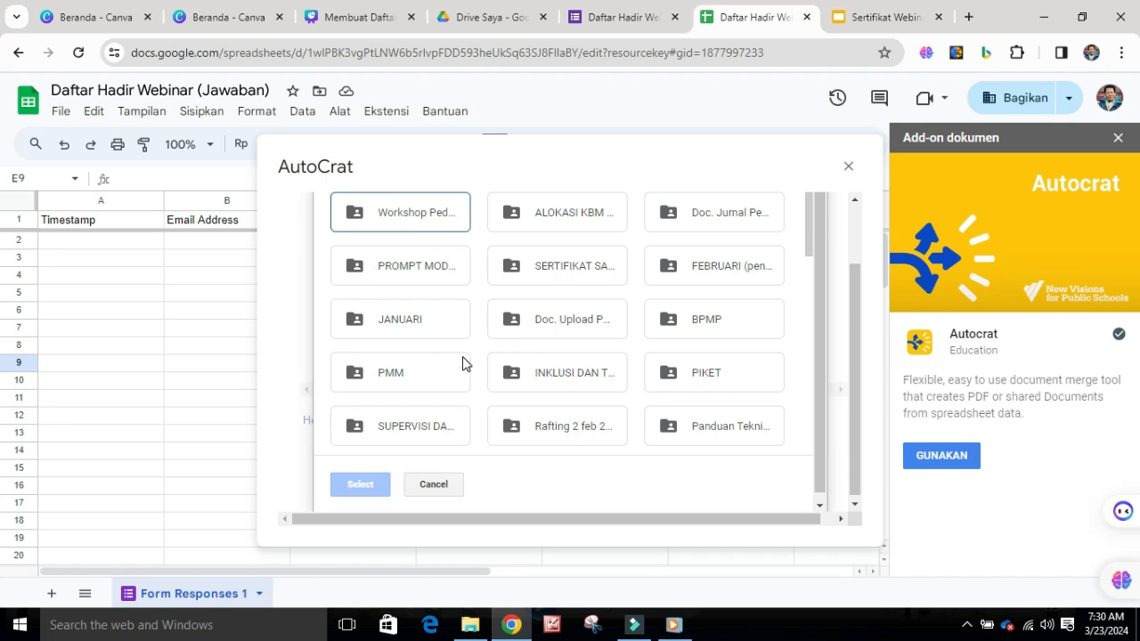
pyautogui.scroll(-10, 463, 362)
pyautogui.scroll(-10, 462, 363)
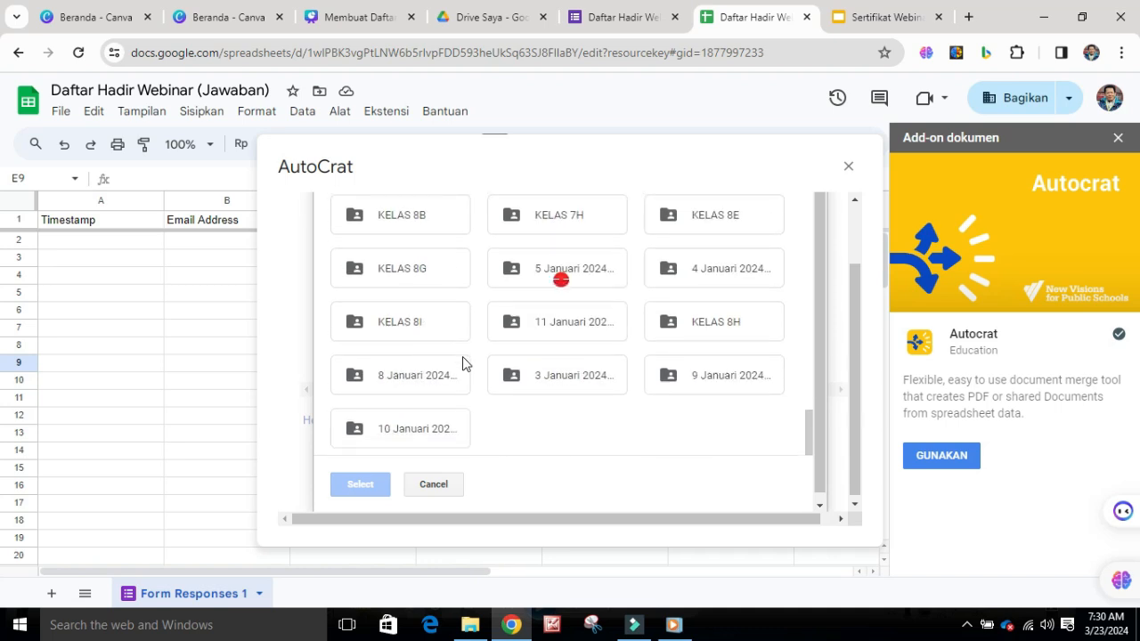
pyautogui.scroll(-10, 527, 412)
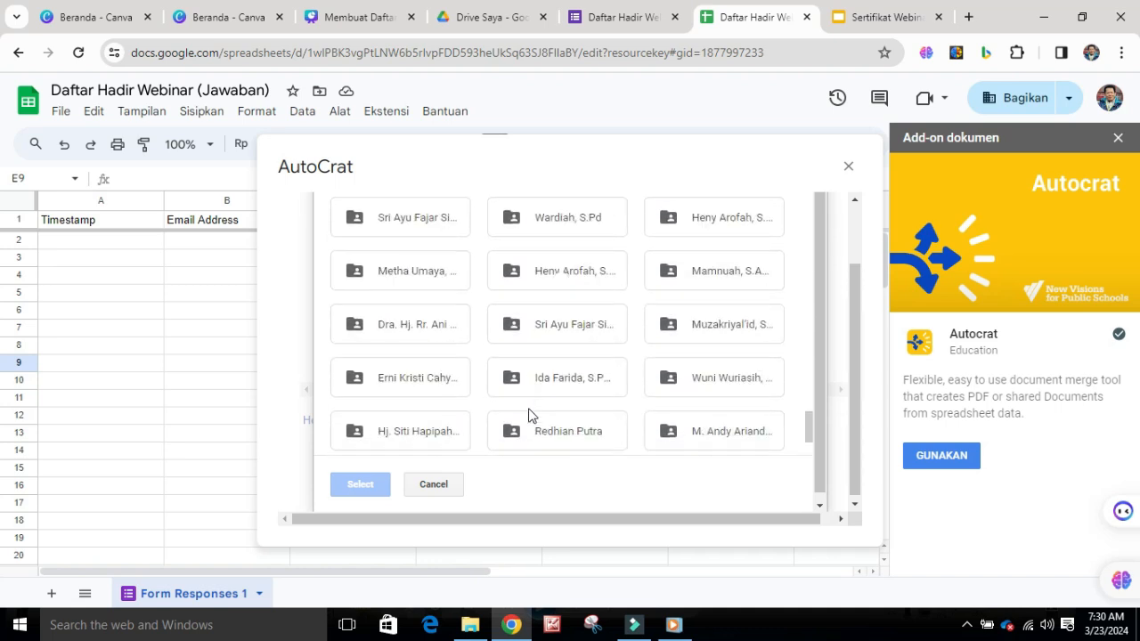
pyautogui.scroll(-2, 535, 415)
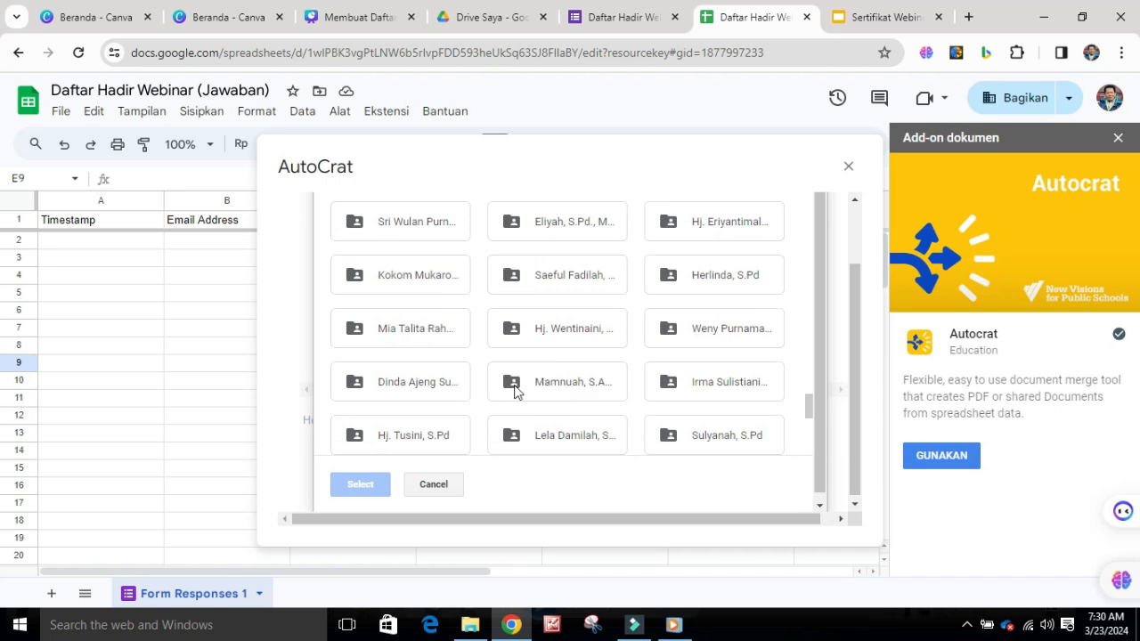
# Switch to Google Drive, create a folder named "KUMPULAN SERTIFIKAT WEBINAR" in Drive Saya, and return to the response spreadsheet
pyautogui.click(509, 19)
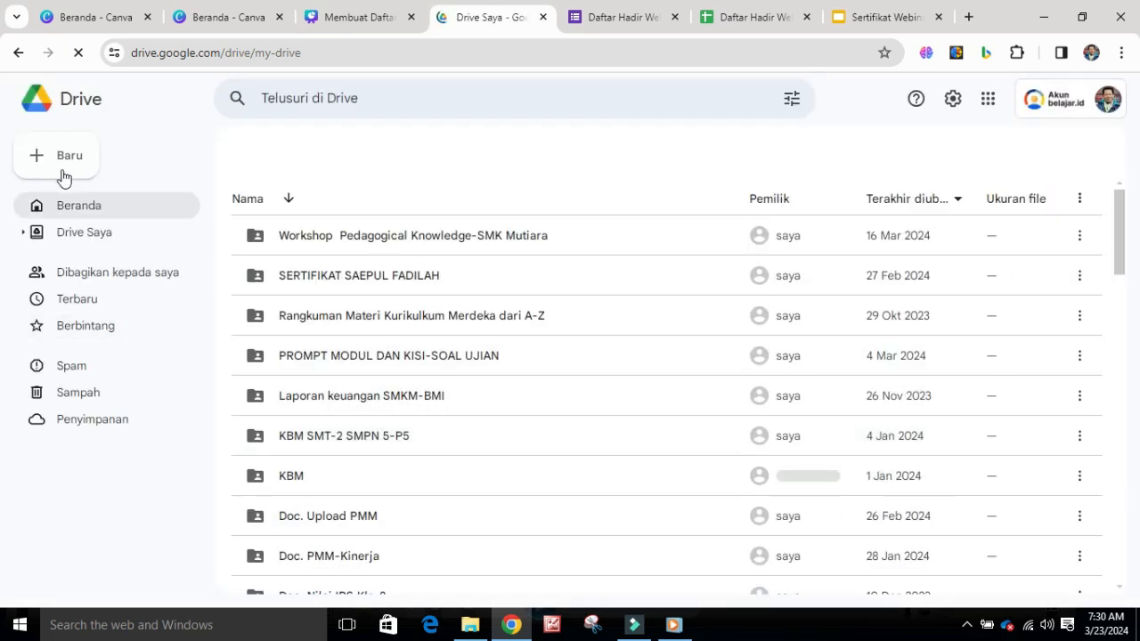
pyautogui.click(51, 159)
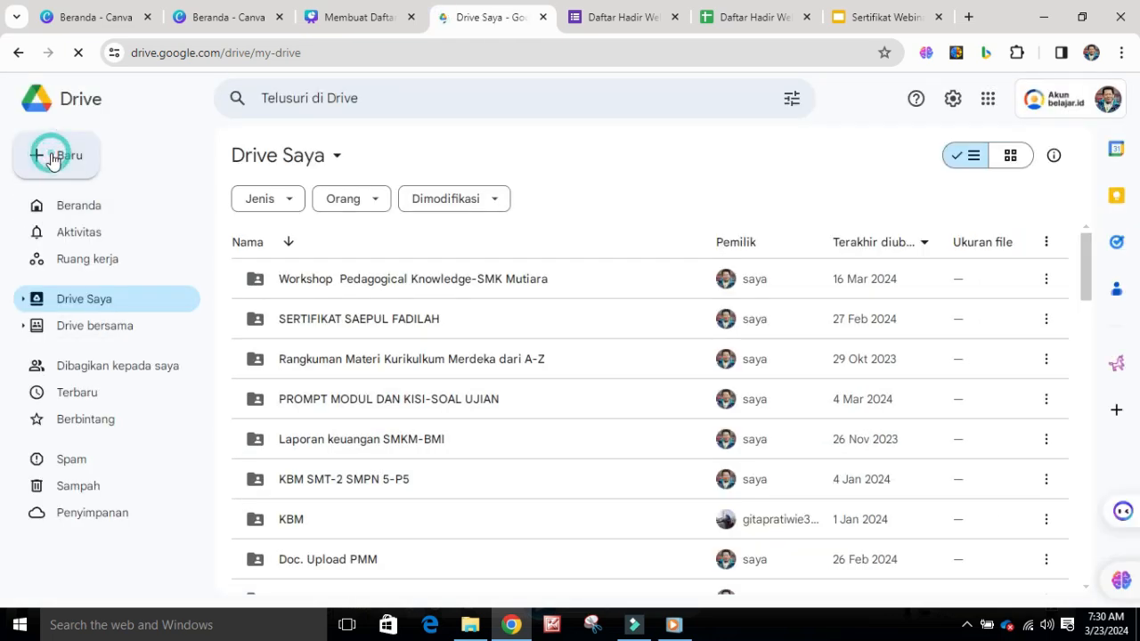
pyautogui.click(96, 156)
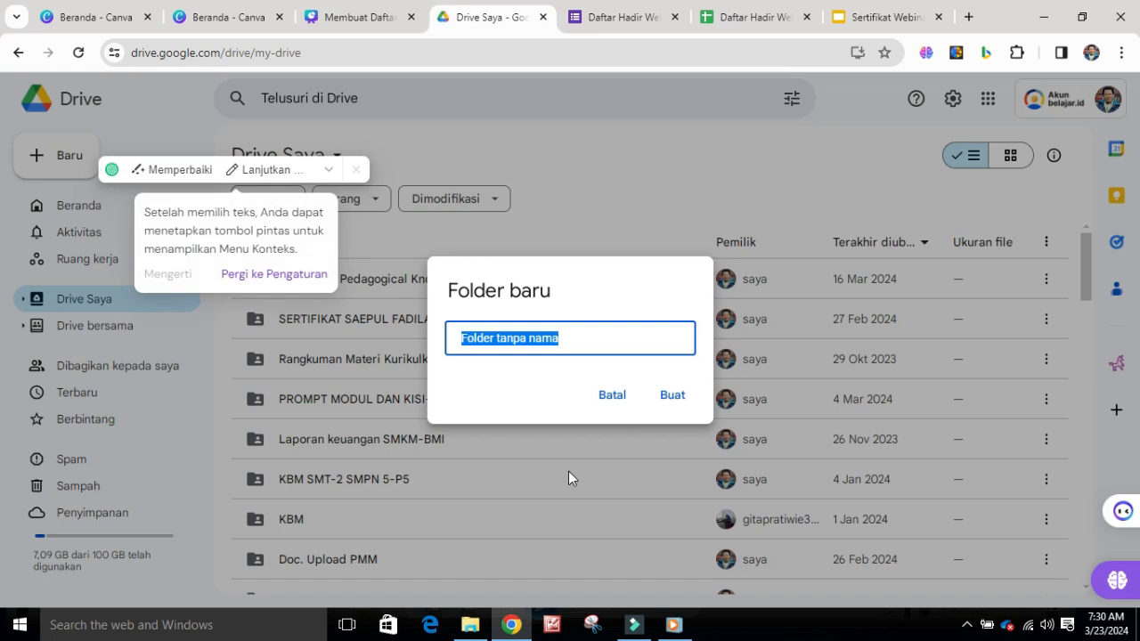
pyautogui.write('KUMPULAN SERTIFIKAT WEBINAR')
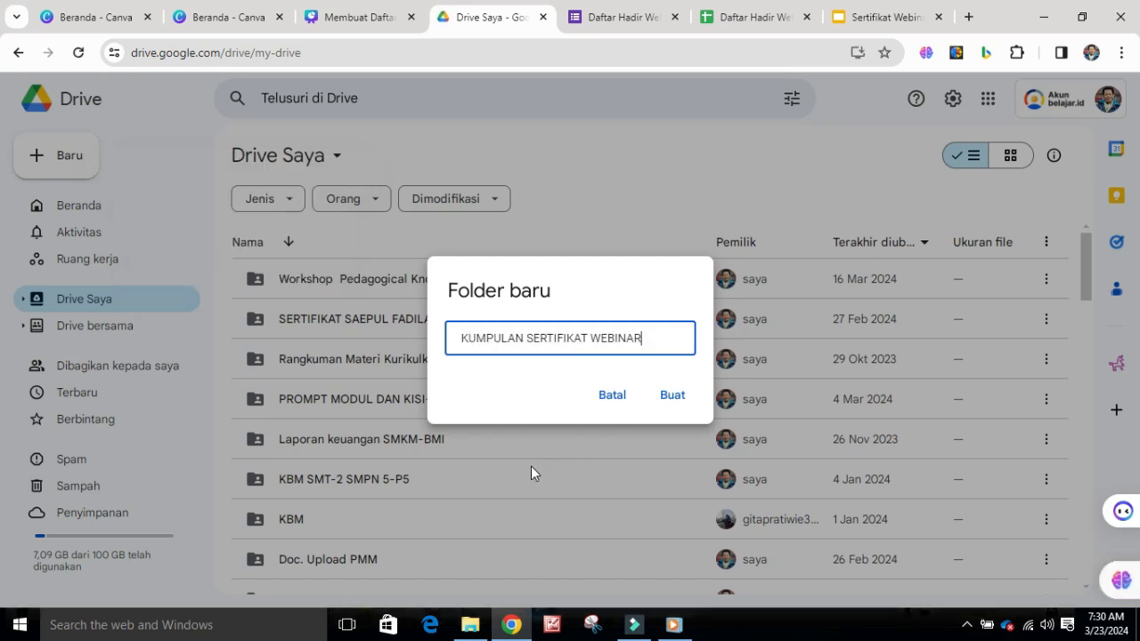
pyautogui.click(670, 398)
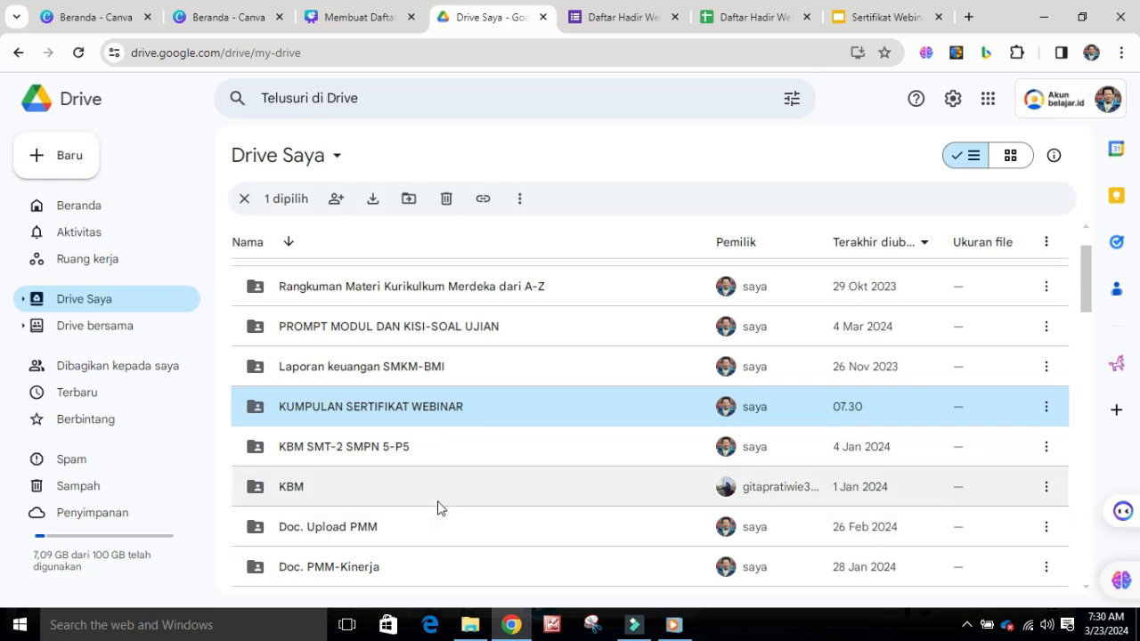
pyautogui.scroll(2, 437, 507)
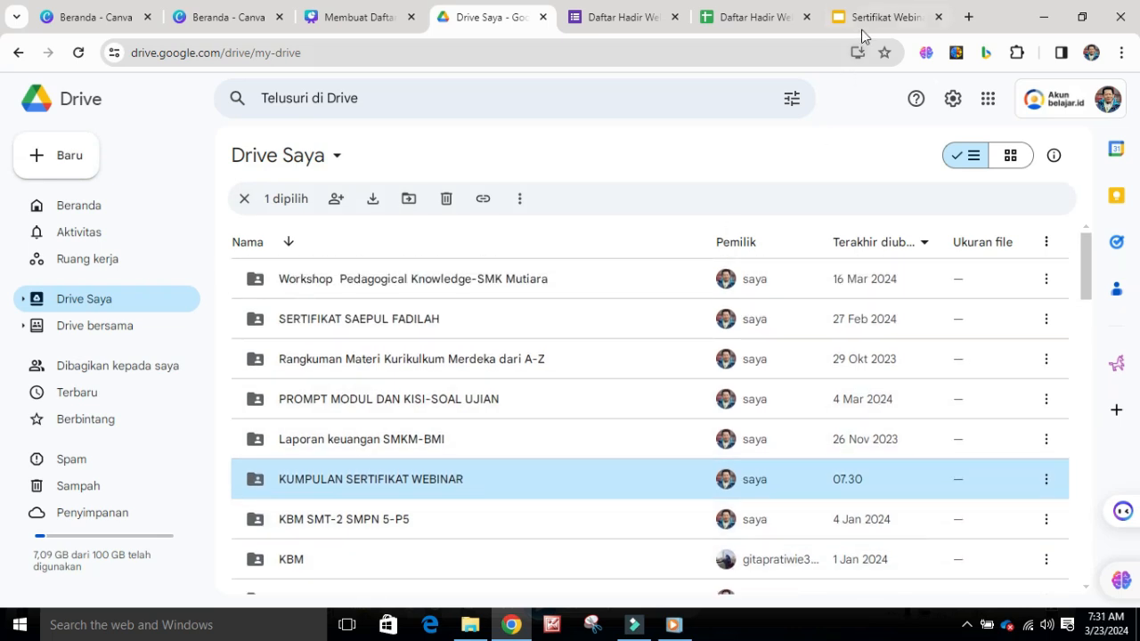
pyautogui.click(718, 18)
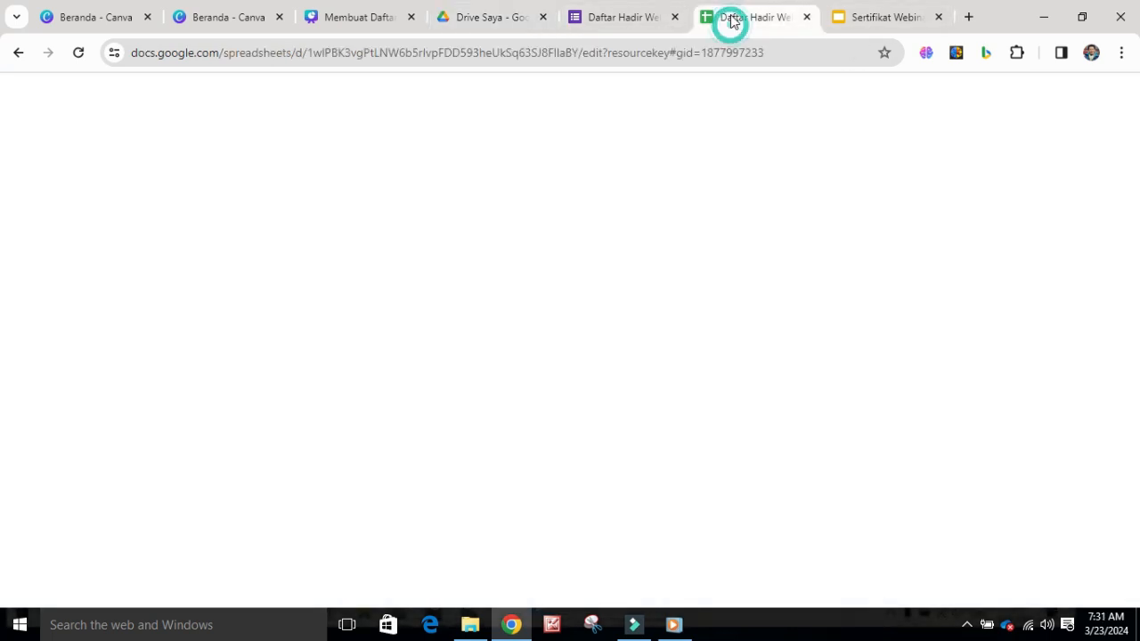
# Choose KUMPULAN SERTIFIKAT WEBINAR as the destination folder for the merged certificates and remove Drive Saya from the destinations
pyautogui.scroll(10, 507, 374)
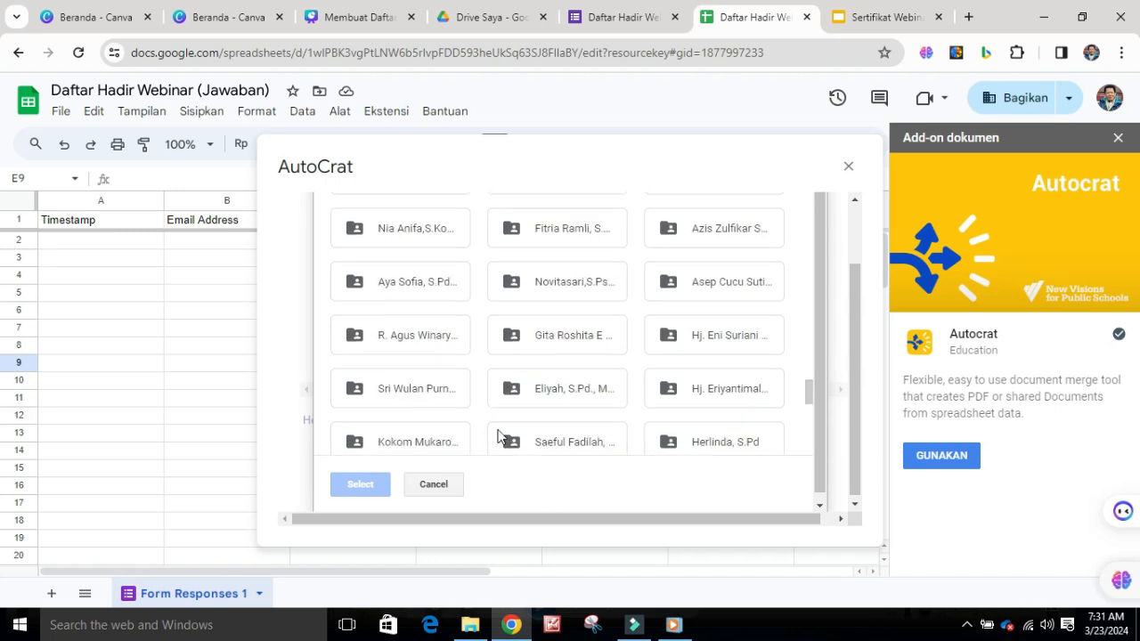
pyautogui.scroll(5, 490, 383)
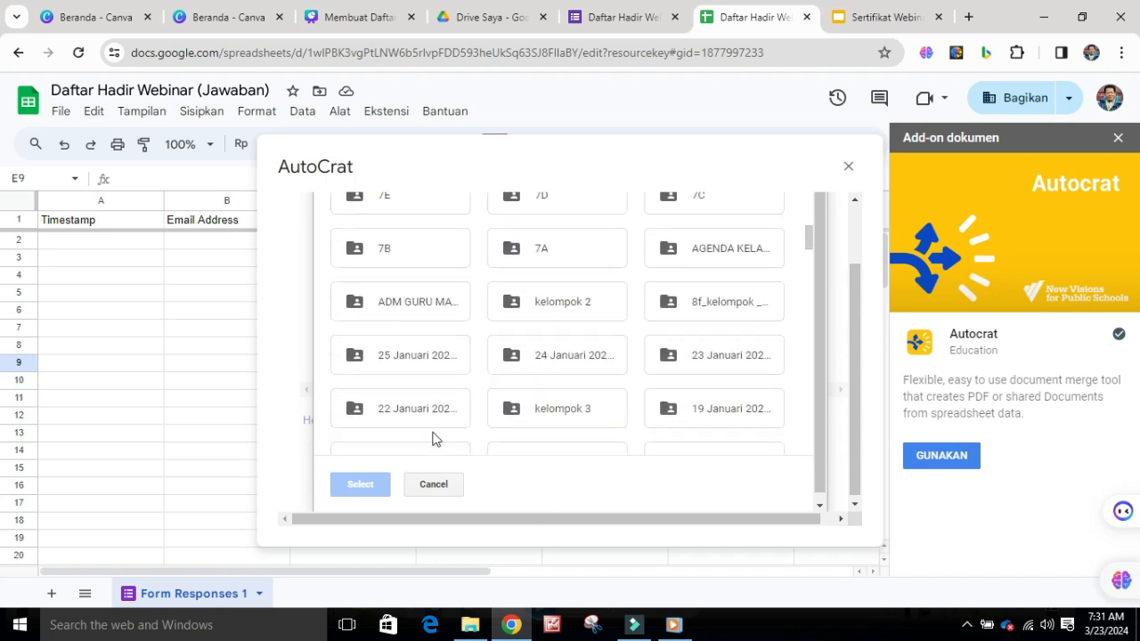
pyautogui.click(434, 485)
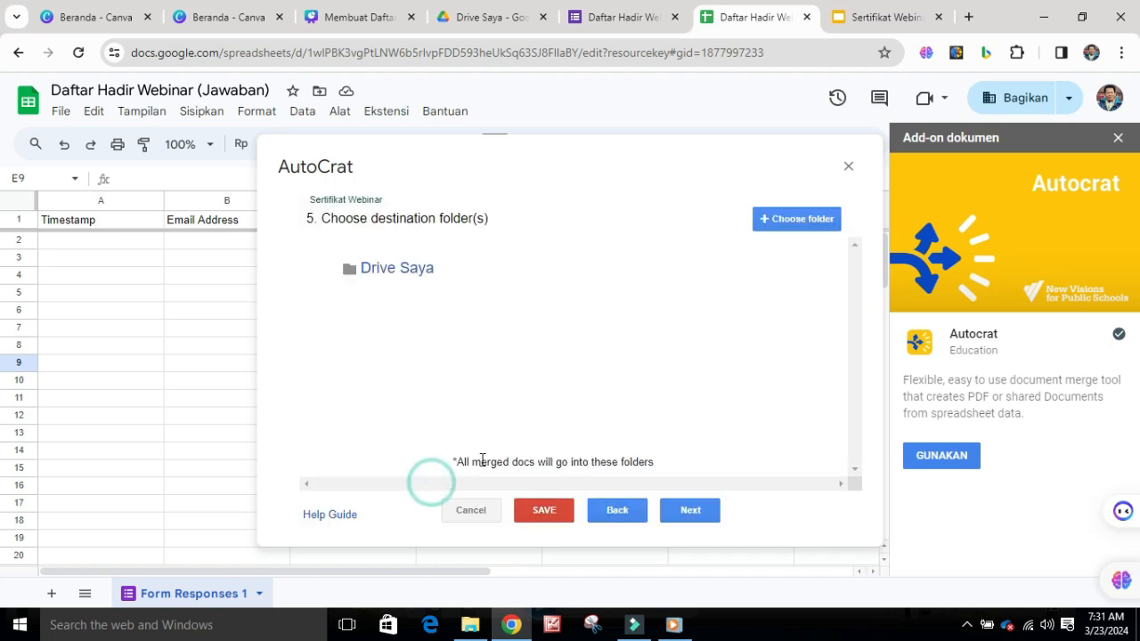
pyautogui.click(779, 226)
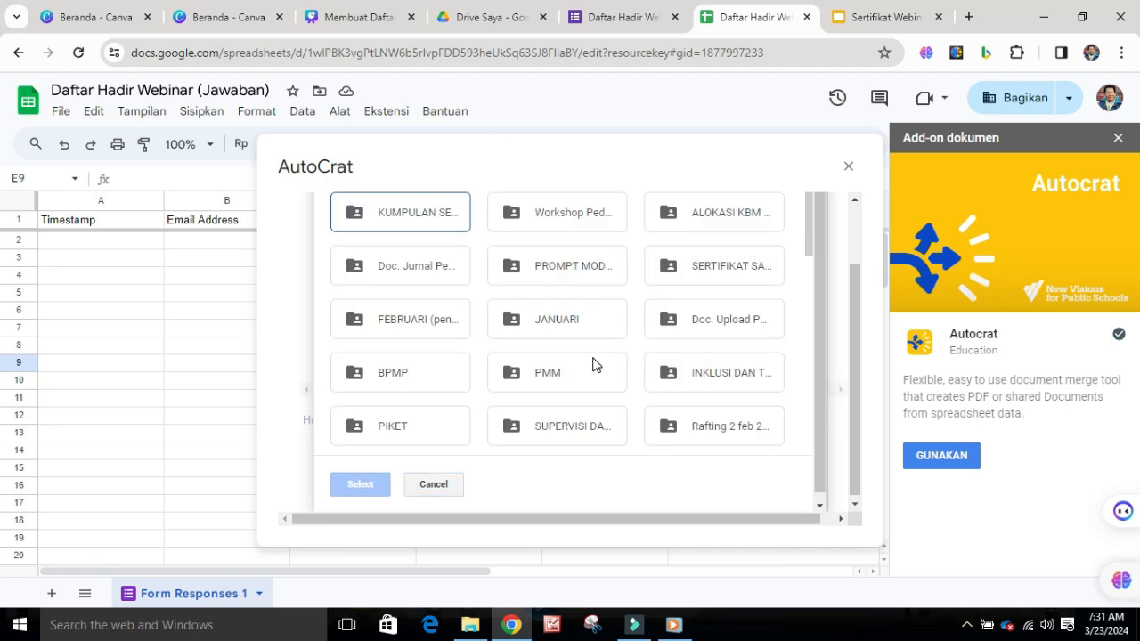
pyautogui.click(428, 218)
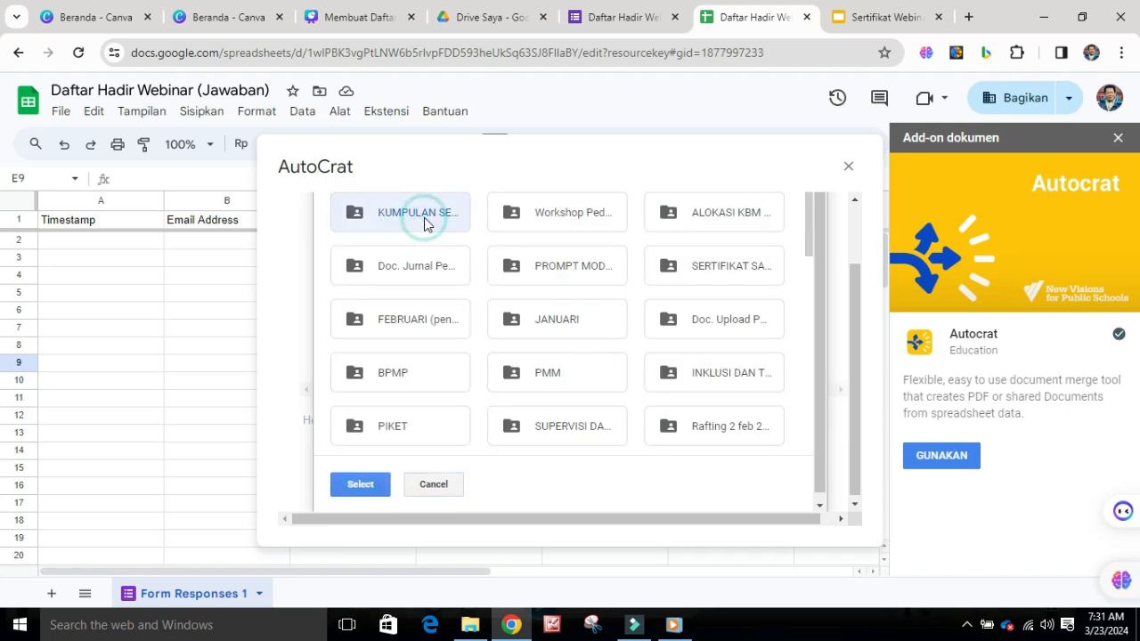
pyautogui.click(370, 492)
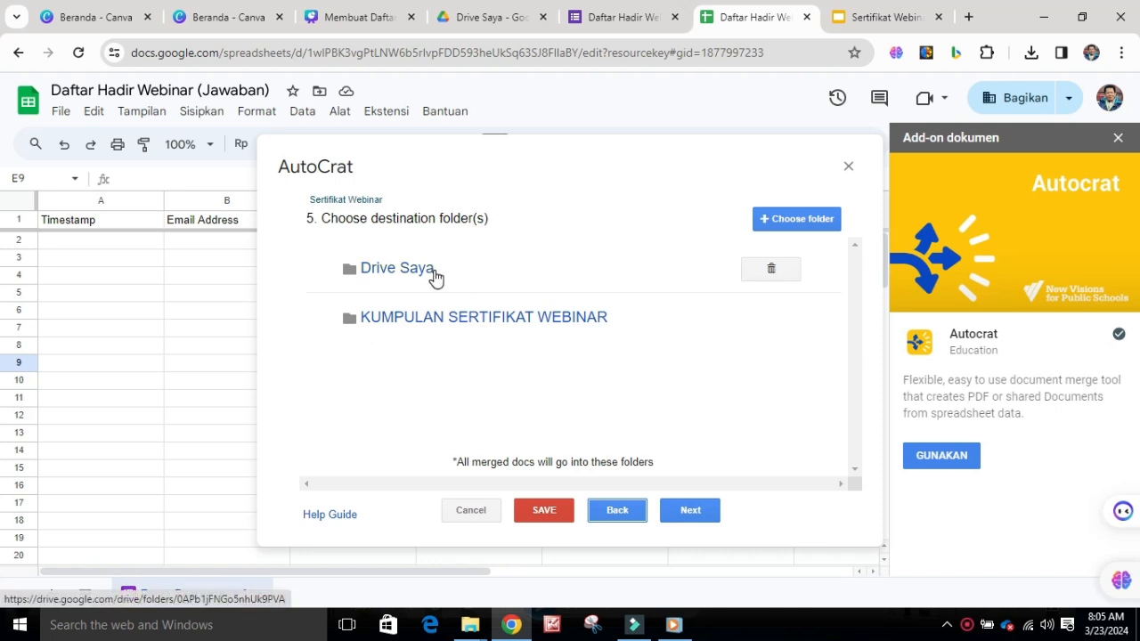
pyautogui.click(772, 270)
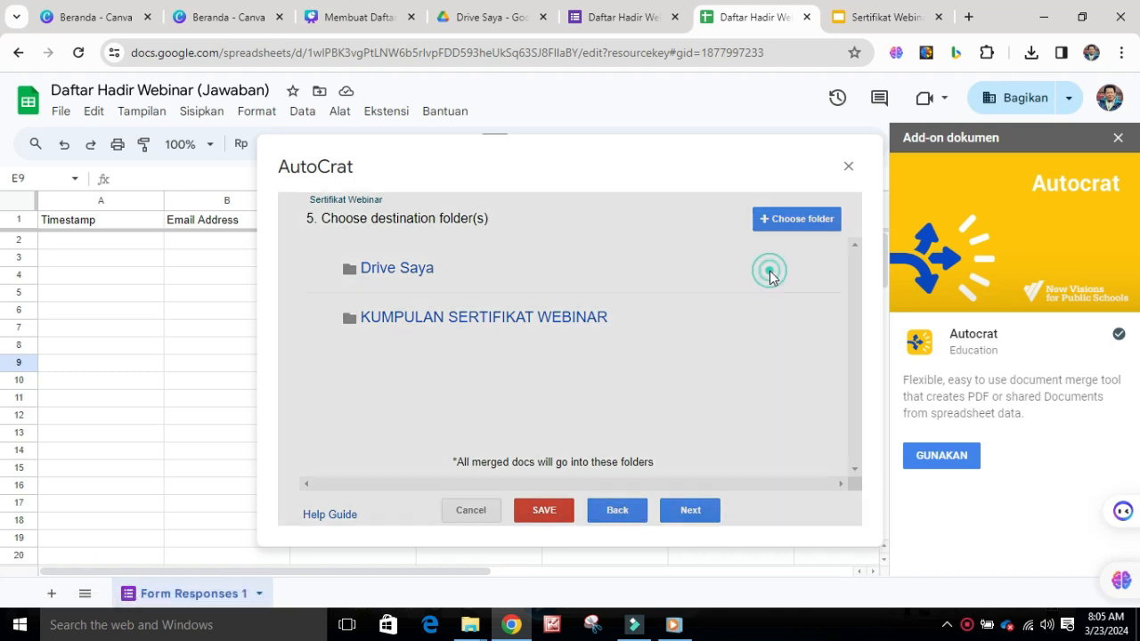
pyautogui.click(813, 336)
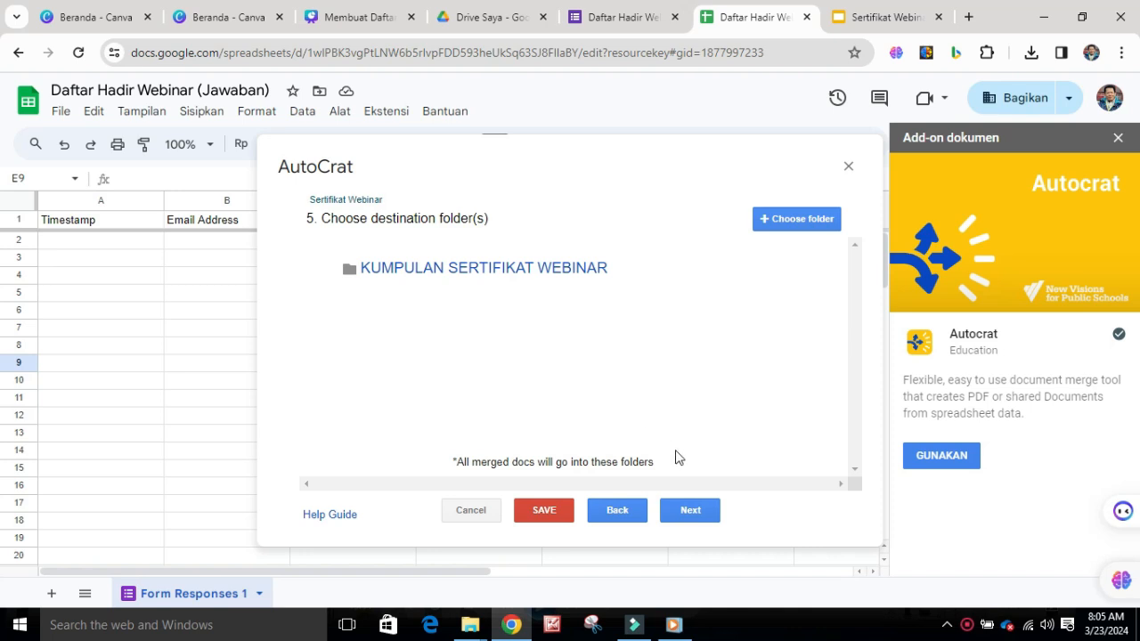
# Continue past the optional dynamic folder reference and merge conditions, and set the certificates to be shared as PDF
pyautogui.click(693, 519)
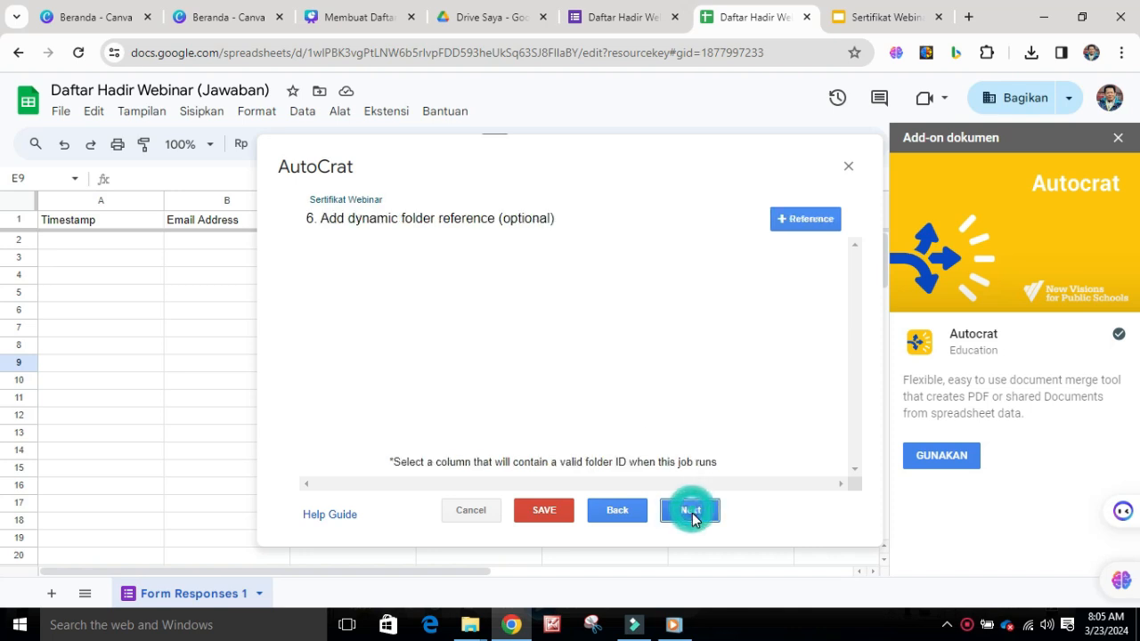
pyautogui.click(692, 515)
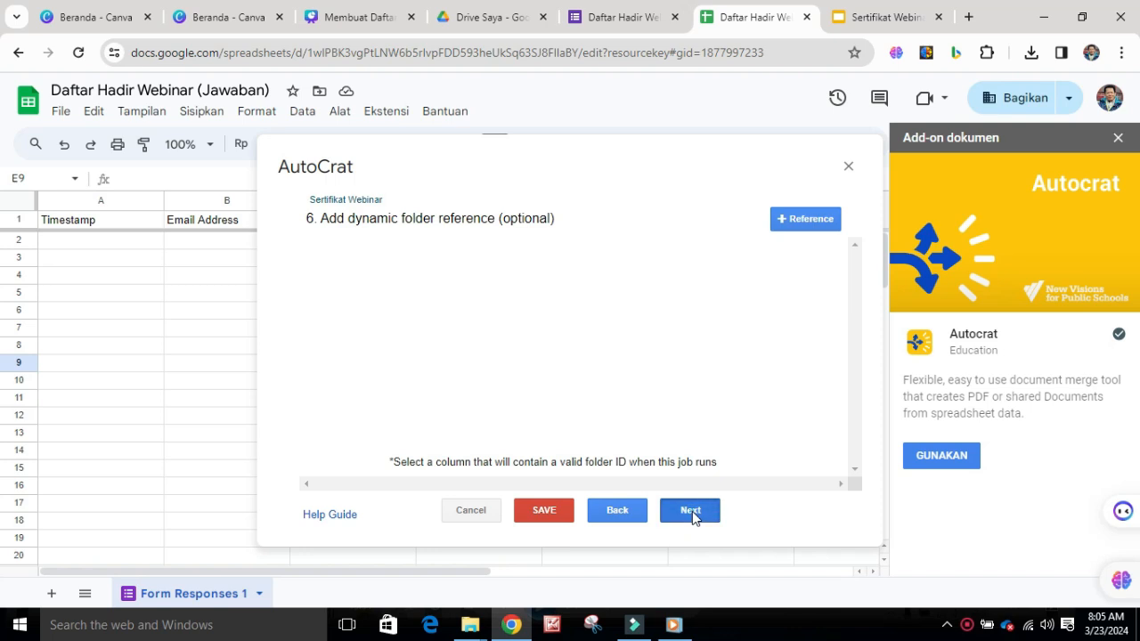
pyautogui.click(693, 515)
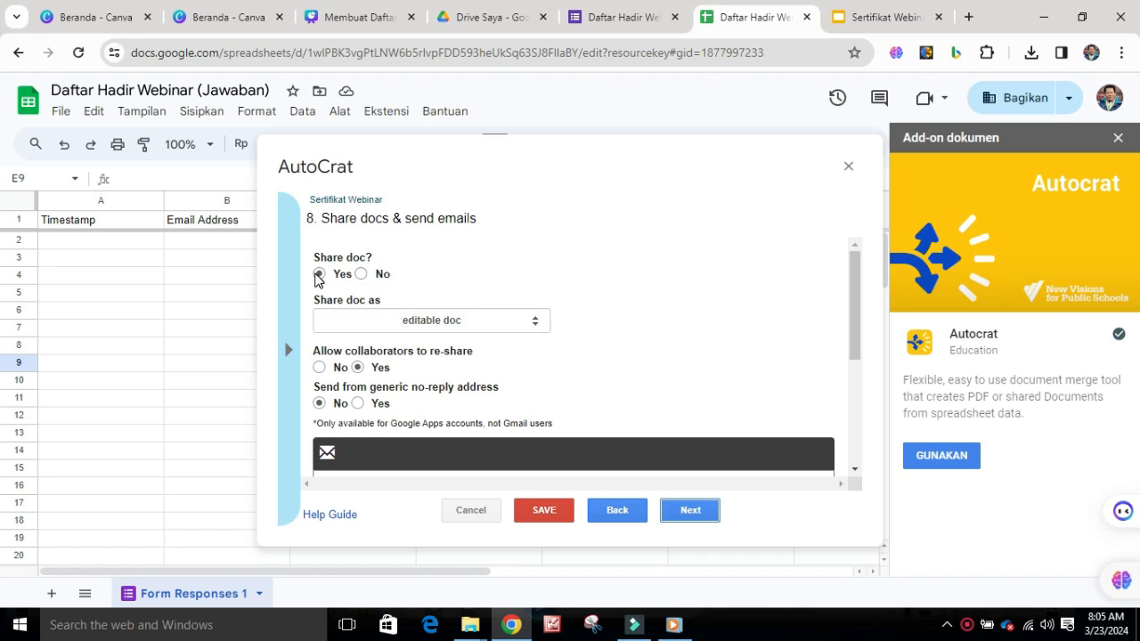
pyautogui.click(537, 330)
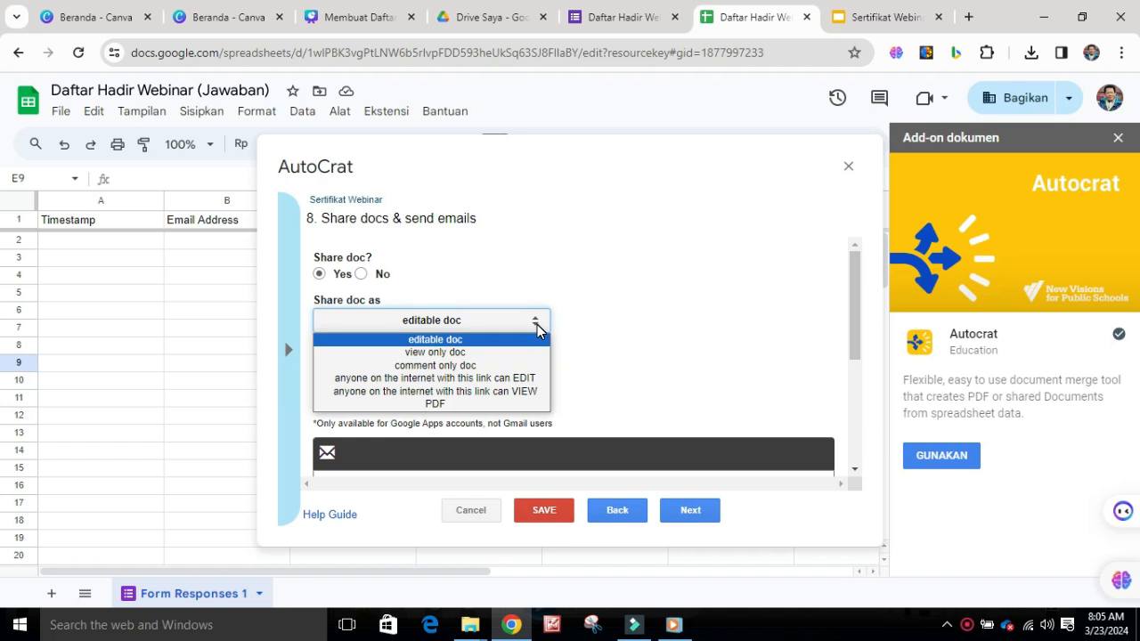
pyautogui.click(473, 406)
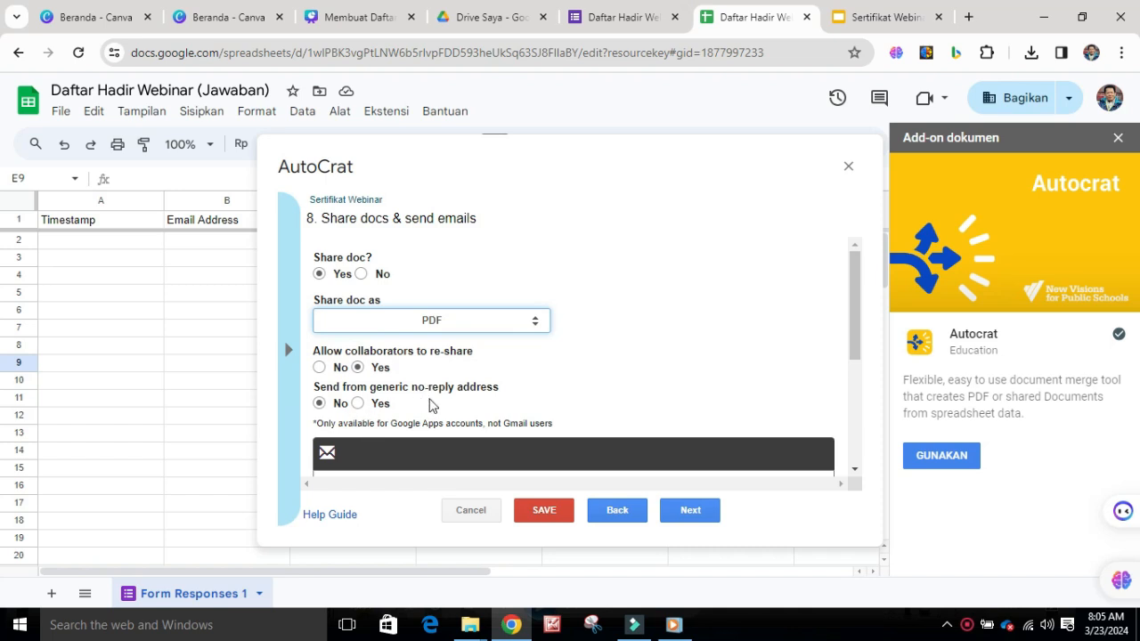
# Fill in the recipient of the certificate email with the tag ">>ALamat Email>>"
pyautogui.scroll(-4, 556, 455)
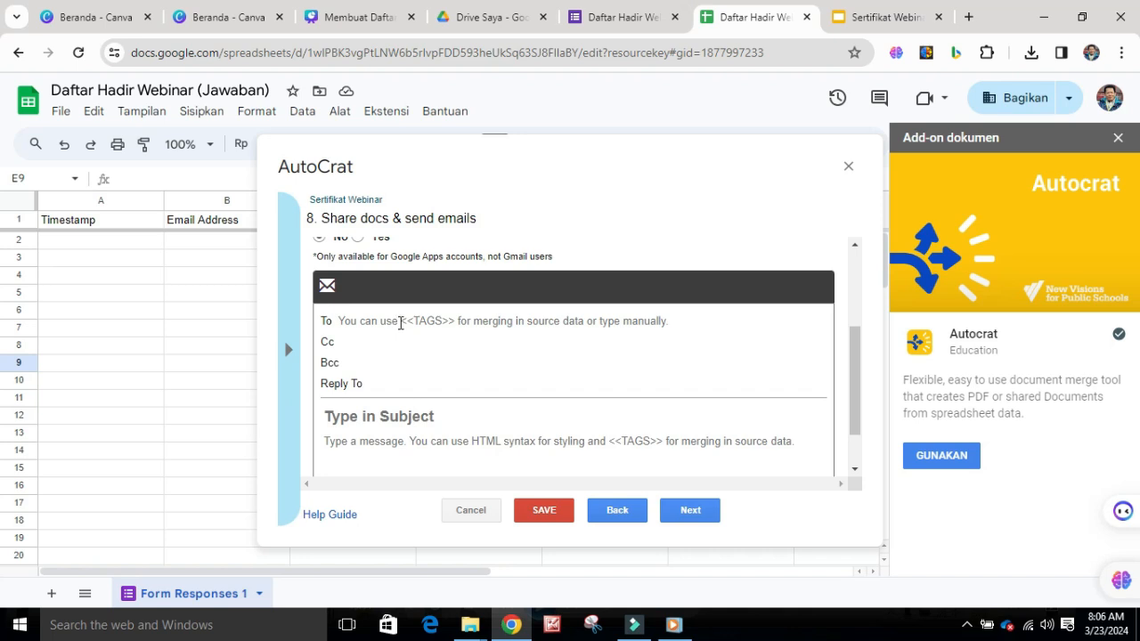
pyautogui.click(400, 324)
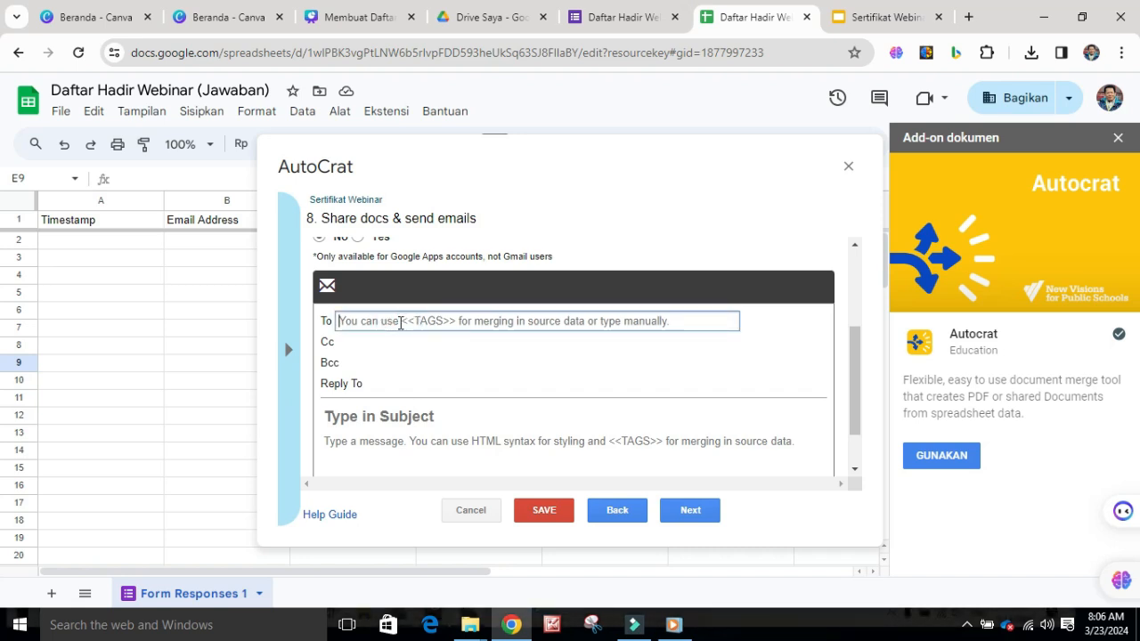
pyautogui.write('>>ALamat Email>>')
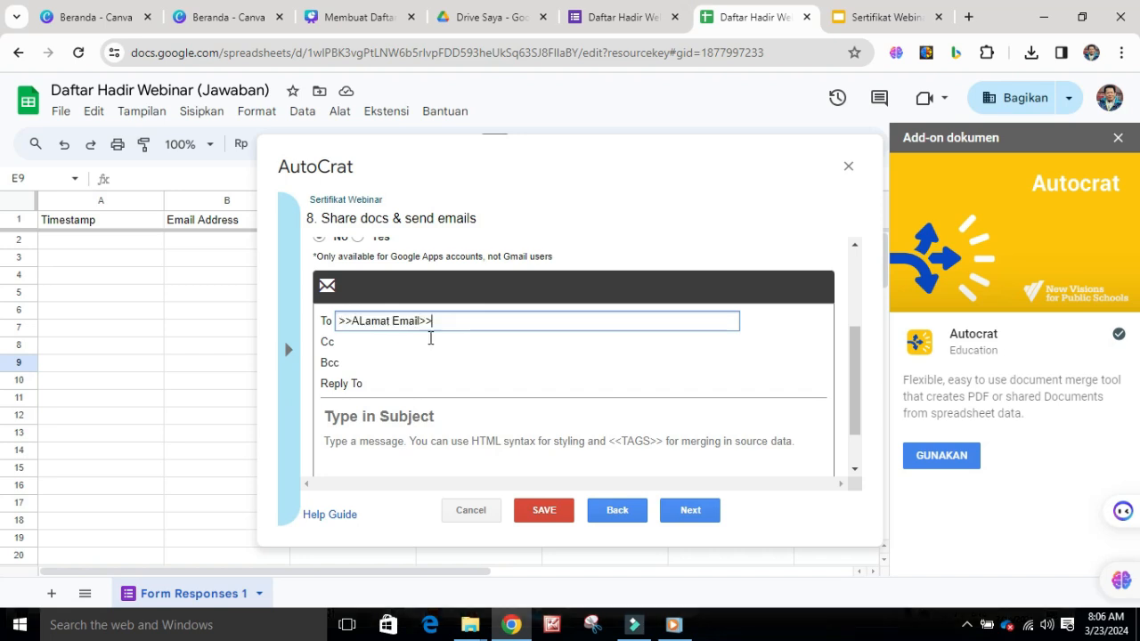
pyautogui.moveTo(440, 324); pyautogui.dragTo(345, 325)
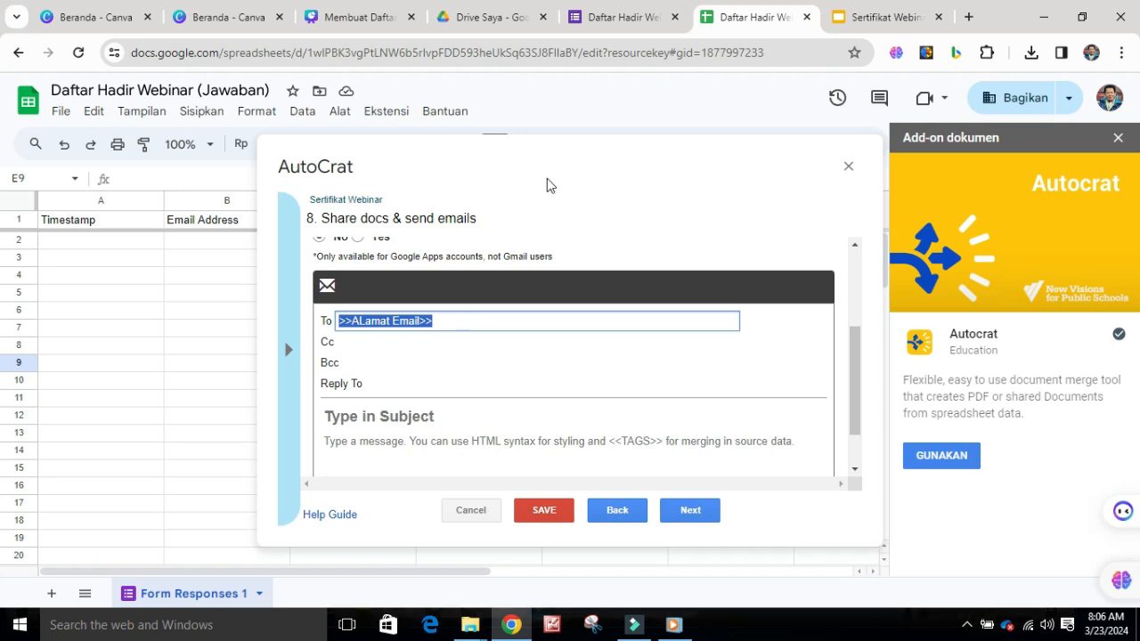
# View the Daftar Hadir Webinar form and the Sertifikat Webinar slides, and return to the response spreadsheet
pyautogui.click(602, 33)
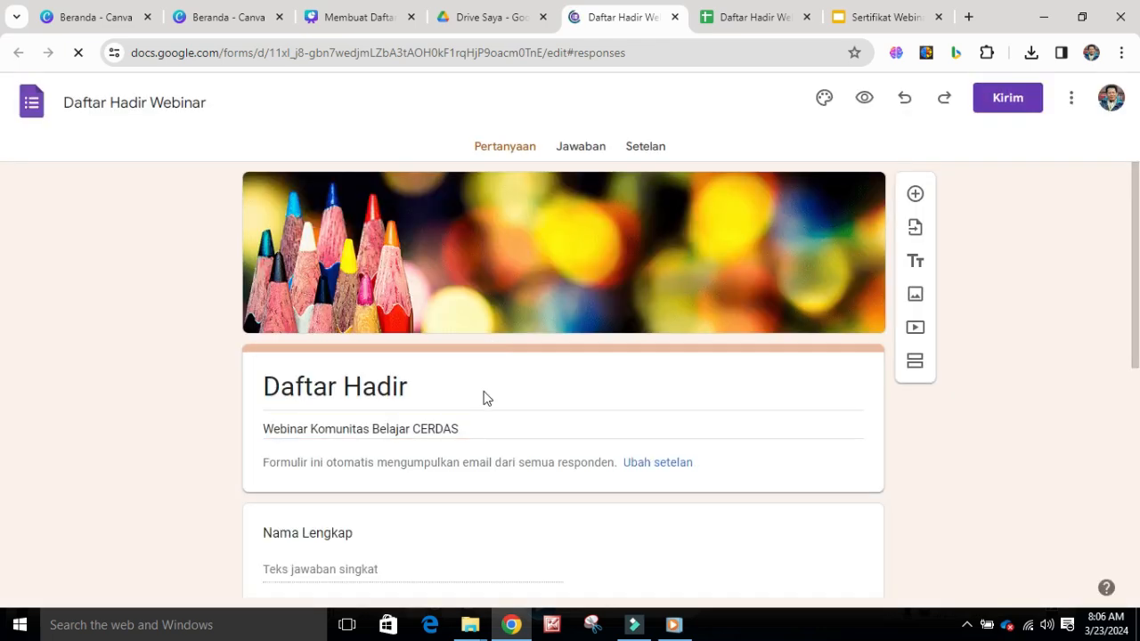
pyautogui.scroll(-10, 481, 400)
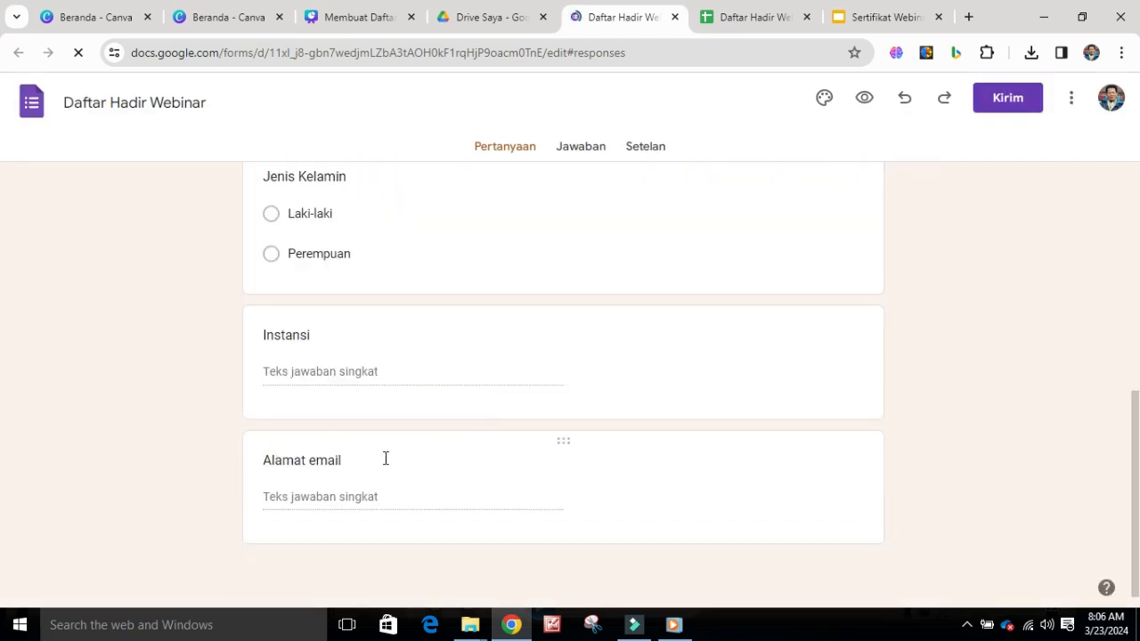
pyautogui.click(873, 23)
pyautogui.click(743, 25)
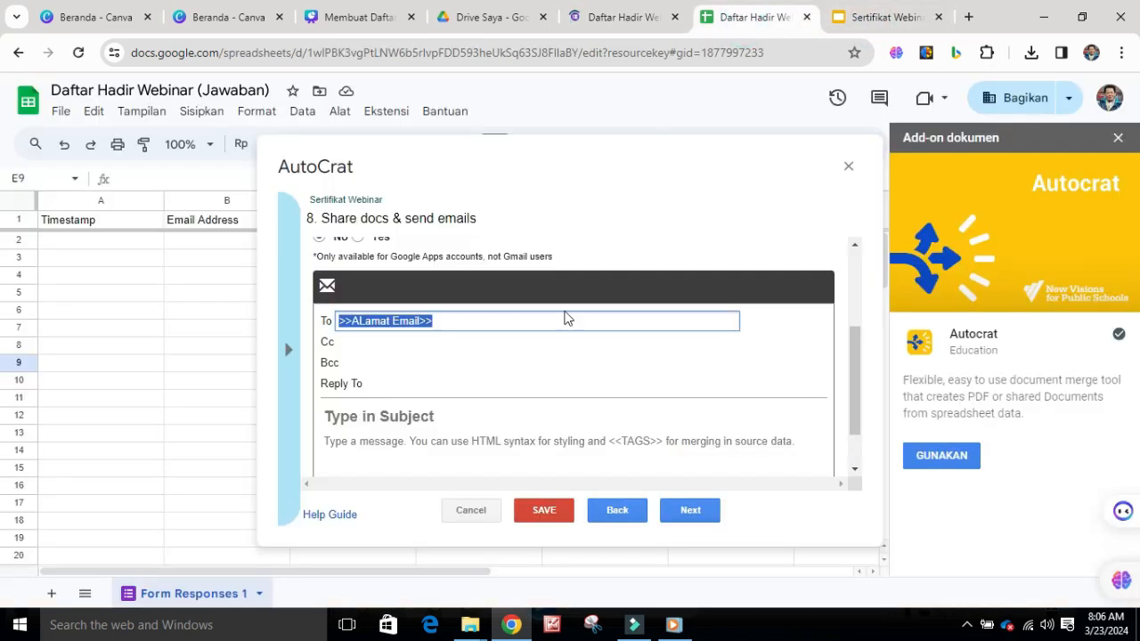
# Set the email subject to "Sertifikat untuk Yth. >>Nama Lengkap<<"
pyautogui.scroll(-1, 442, 395)
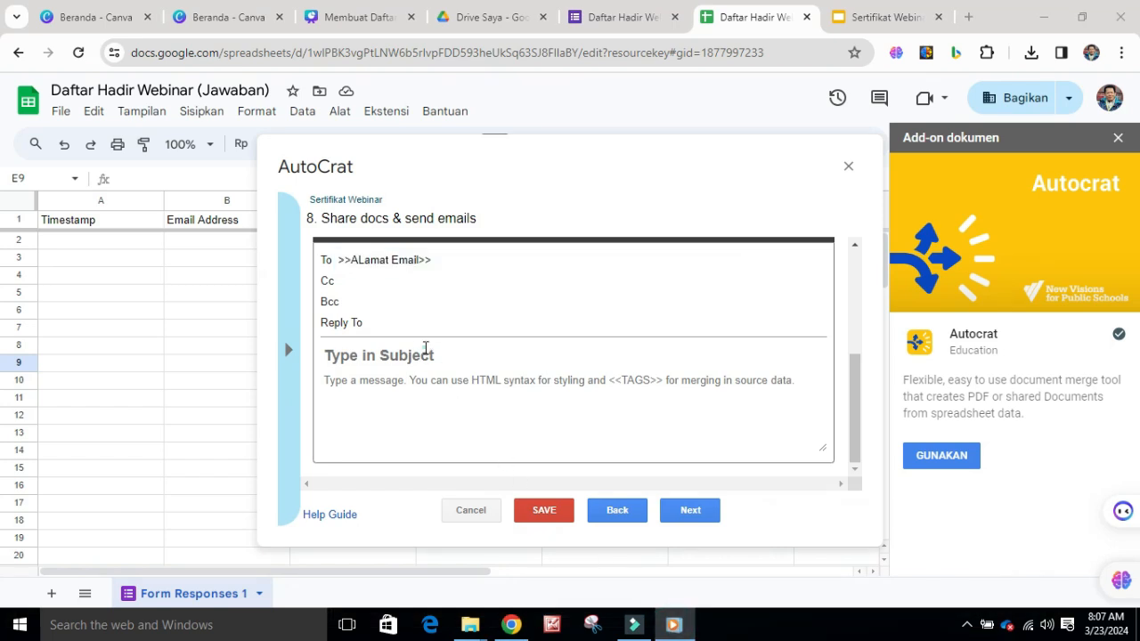
pyautogui.click(425, 348)
pyautogui.write('Sertifikat untuk Yth. >>Nama Lengkap<<')
pyautogui.moveTo(613, 355); pyautogui.dragTo(327, 370)
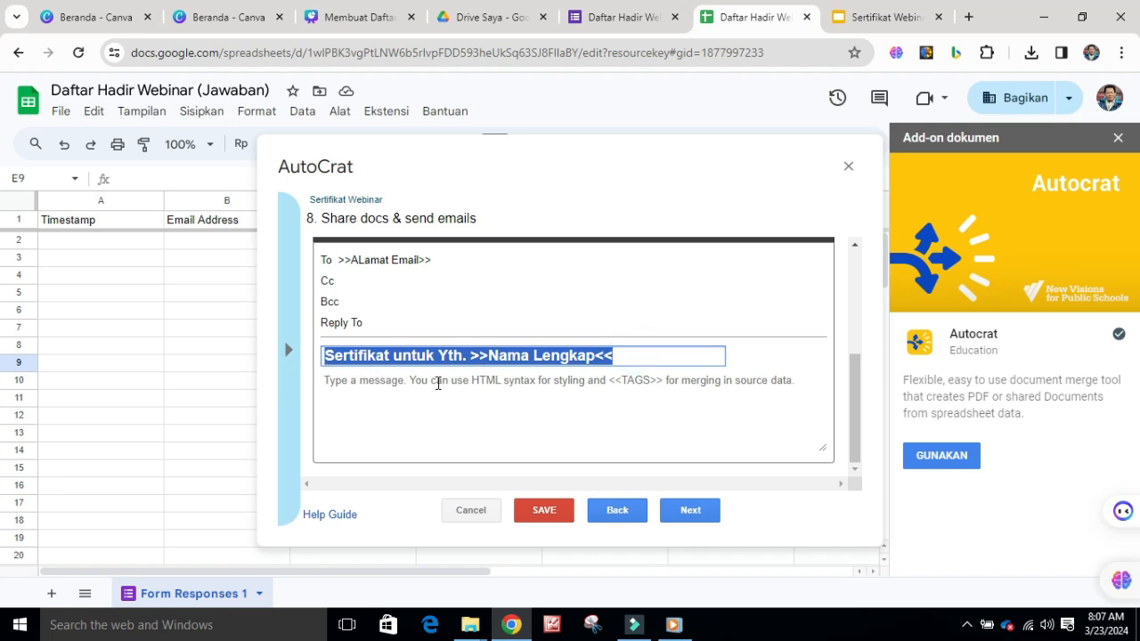
# Write the email message on three lines: "Yth. >>Nama Lengkap>>", "Terima kasih telah mengikuti webinar ini", "Silahkan download sertifikatnya yang disertakan dalam pesan ini"
pyautogui.click(437, 383)
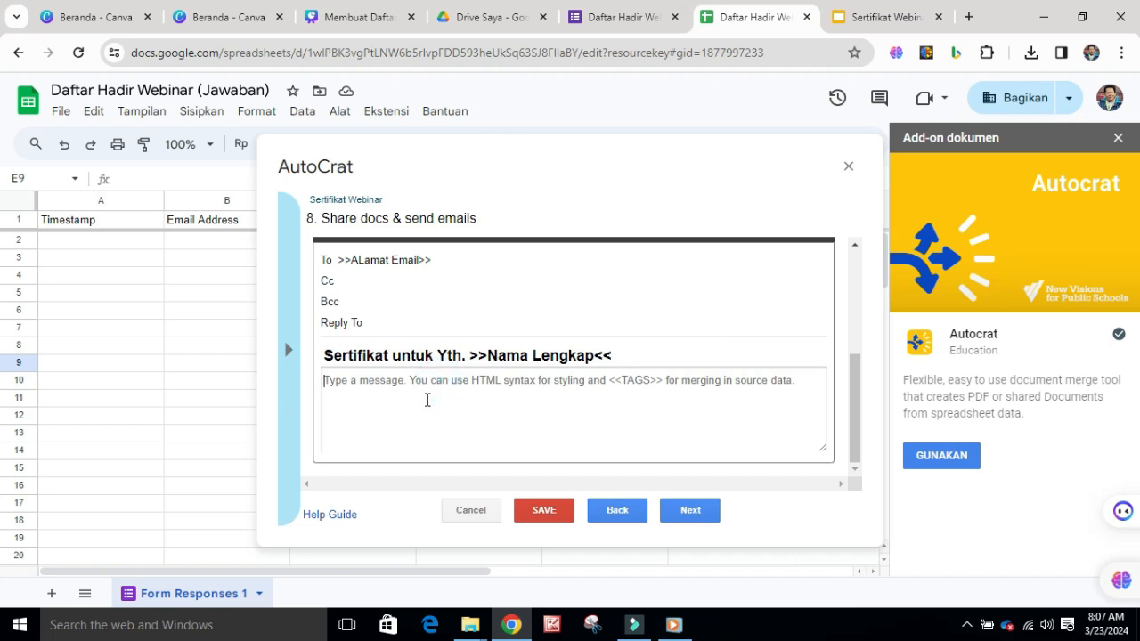
pyautogui.write('Yt')
pyautogui.write('h. >>Nama Lengkap>>')
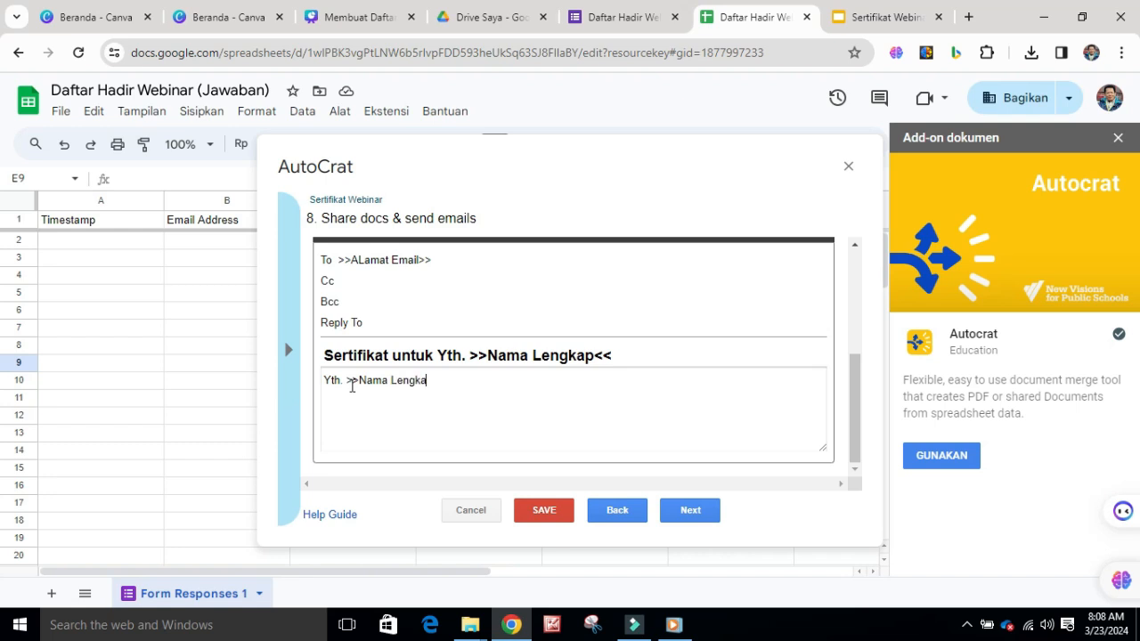
pyautogui.press('Return')
pyautogui.write('Terima kasih telah mengikuti webinar ini')
pyautogui.press('Return')
pyautogui.write('Silahkan download sertifikatnya')
pyautogui.write(' yang disertakan dalam pesan ini')
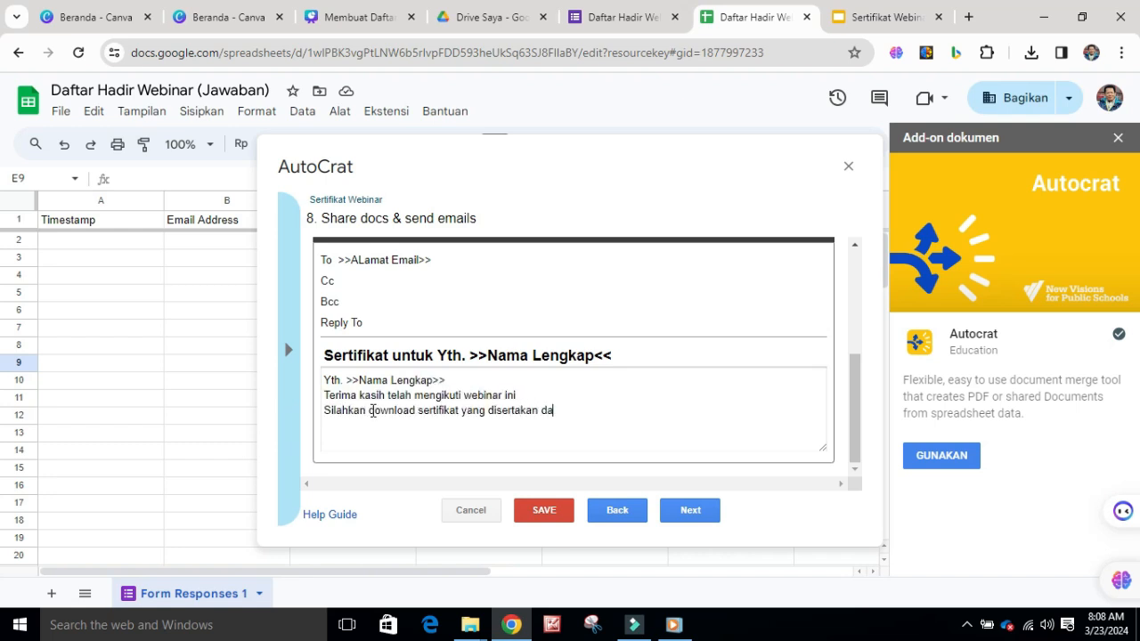
pyautogui.click(460, 410)
pyautogui.write('nya')
pyautogui.moveTo(326, 381); pyautogui.dragTo(460, 376)
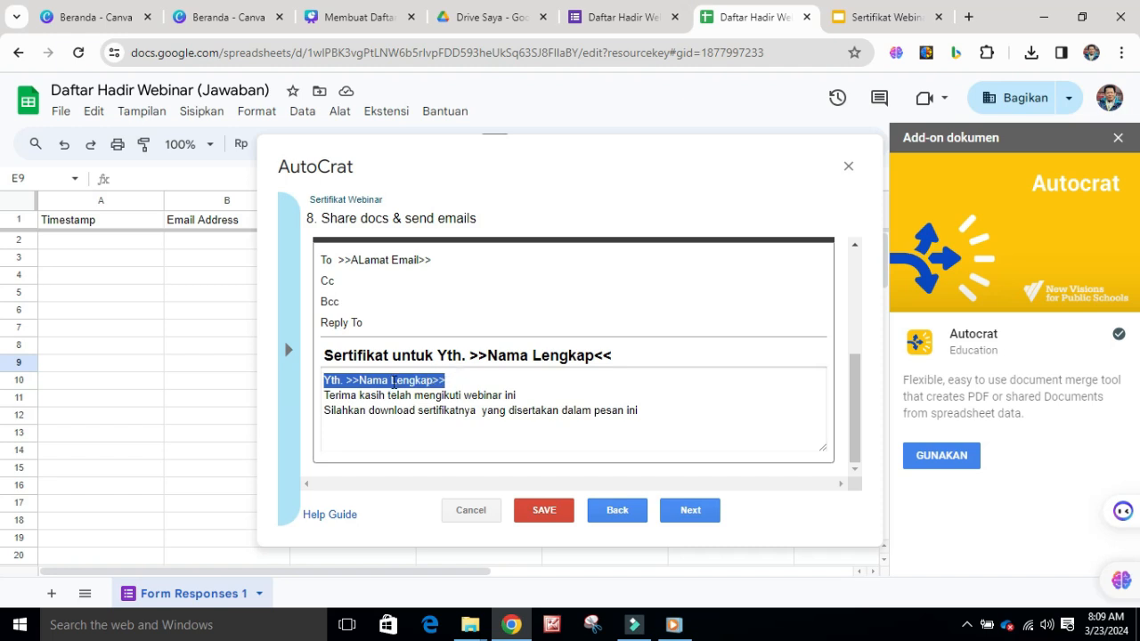
pyautogui.moveTo(323, 395); pyautogui.dragTo(646, 410)
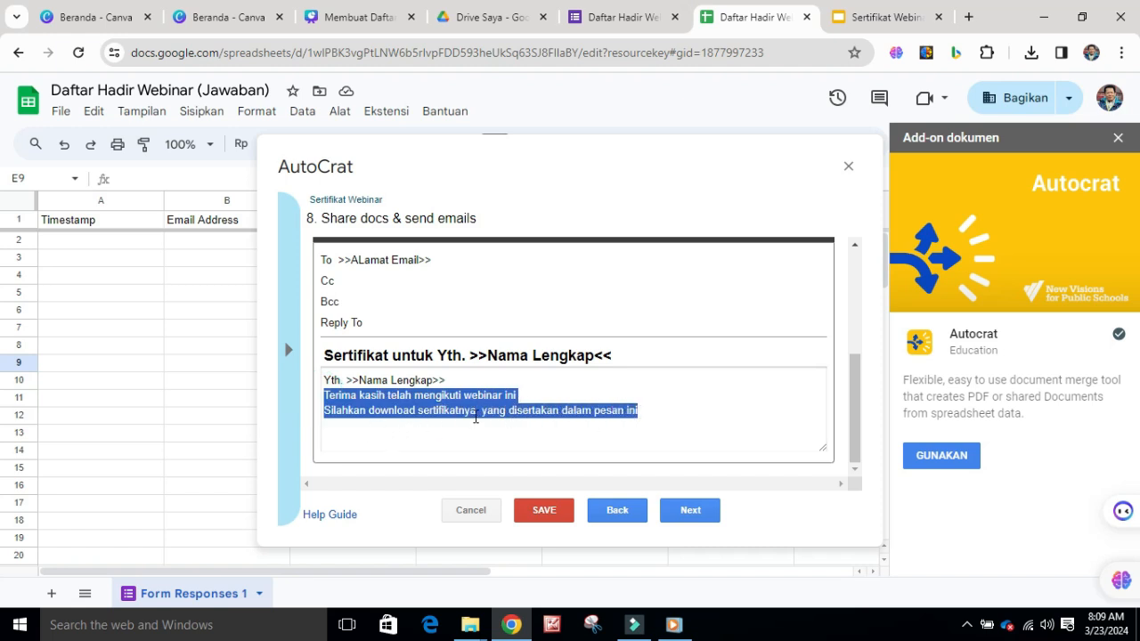
pyautogui.moveTo(672, 422); pyautogui.dragTo(668, 421)
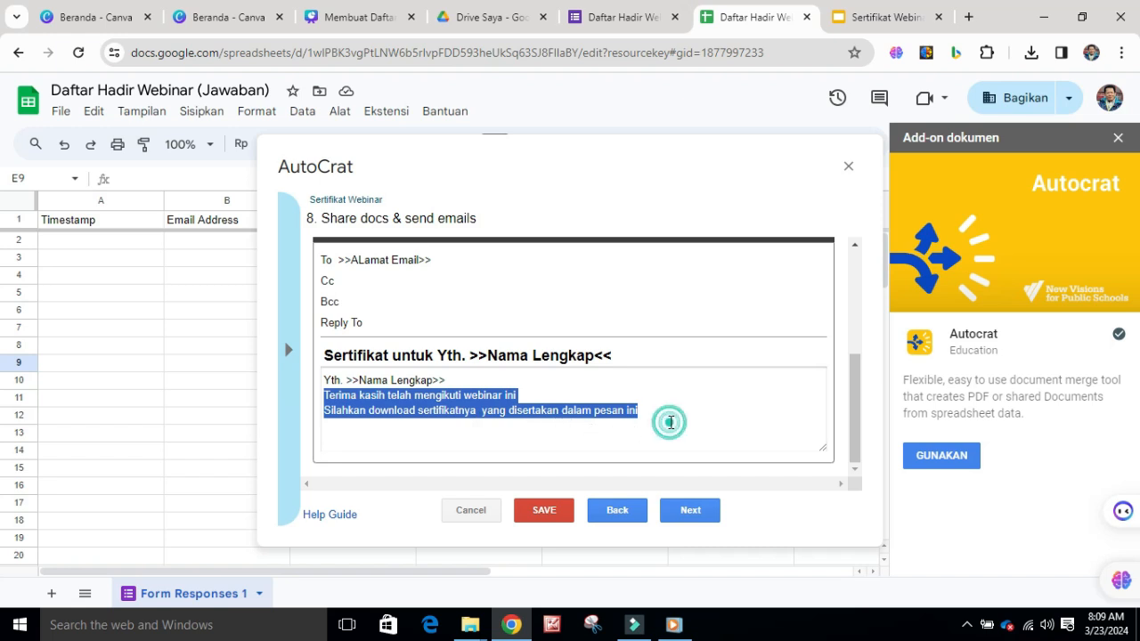
pyautogui.click(614, 382)
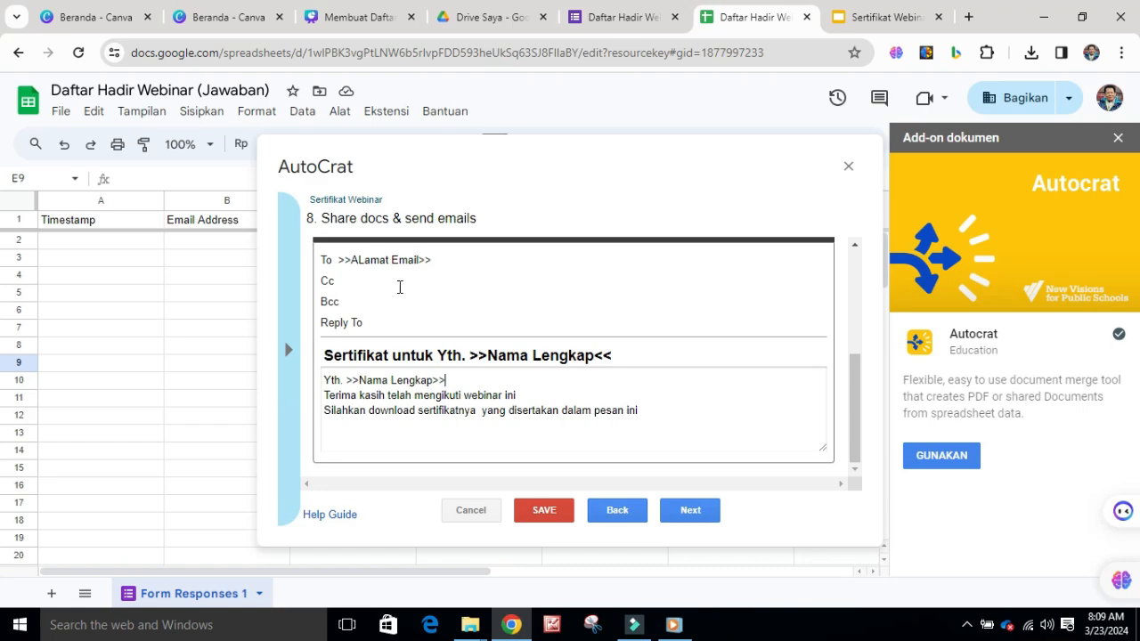
# Correct the closing marks of the email recipient tag so it reads ">>ALamat Email<<"
pyautogui.click(448, 260)
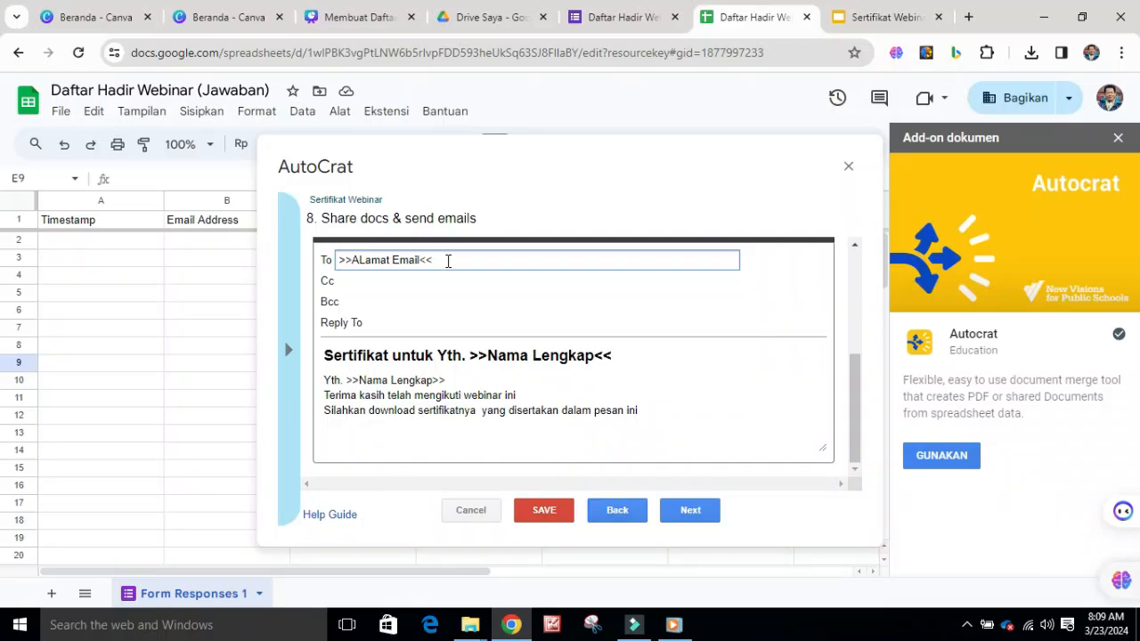
pyautogui.moveTo(445, 262); pyautogui.dragTo(341, 258)
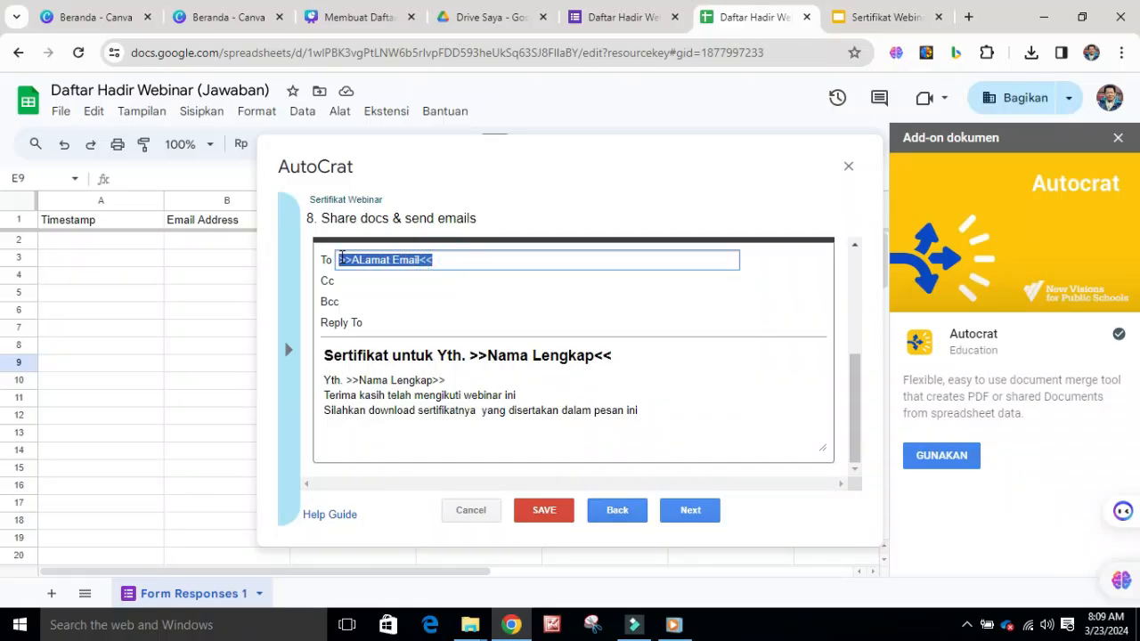
pyautogui.click(457, 300)
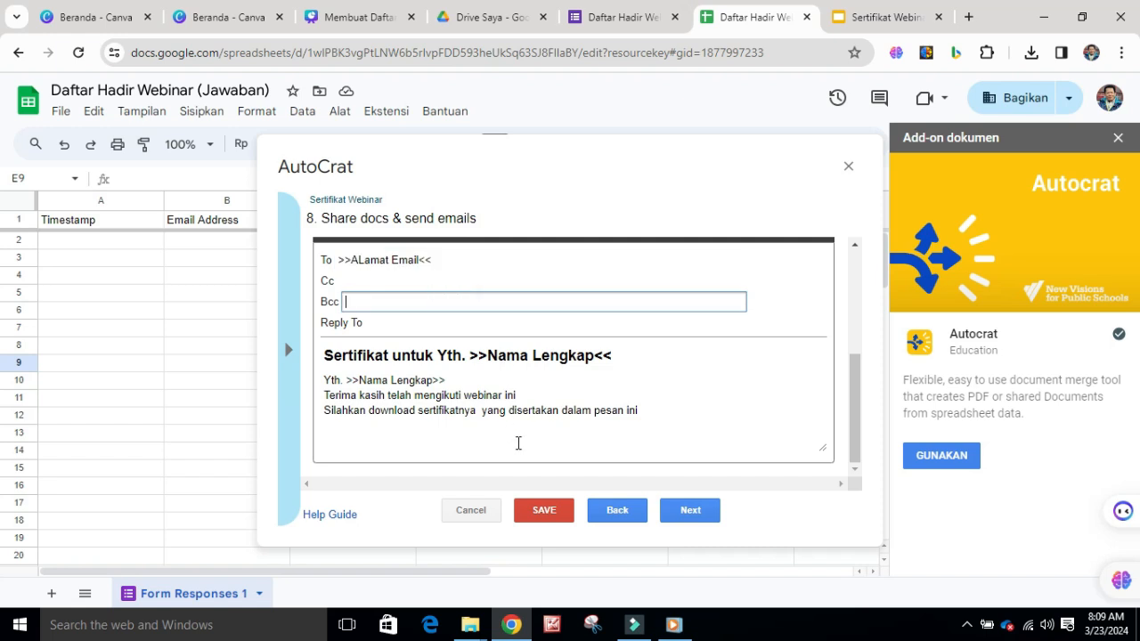
# Continue to the job triggers, set Run on form trigger to Yes, and confirm enabling triggers for the project
pyautogui.click(690, 511)
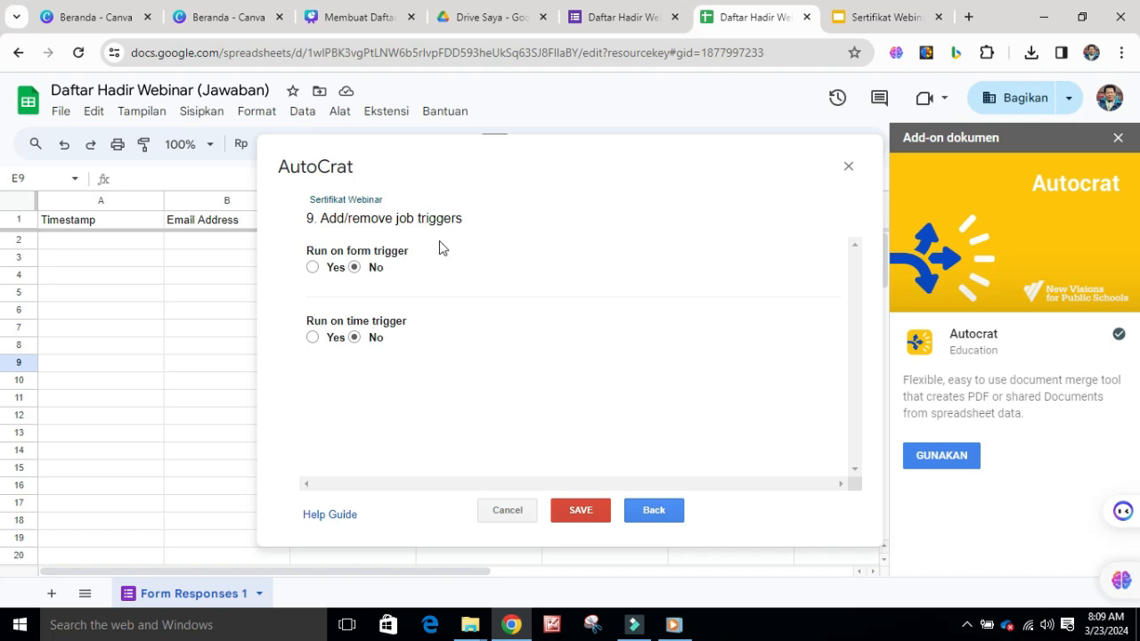
pyautogui.click(316, 266)
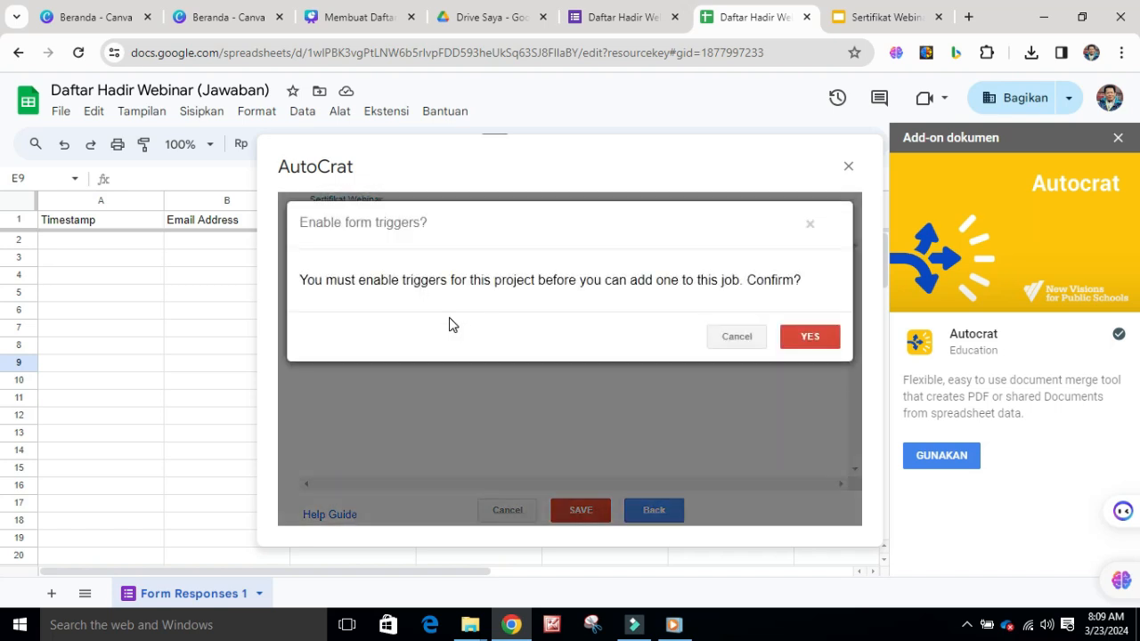
pyautogui.click(809, 342)
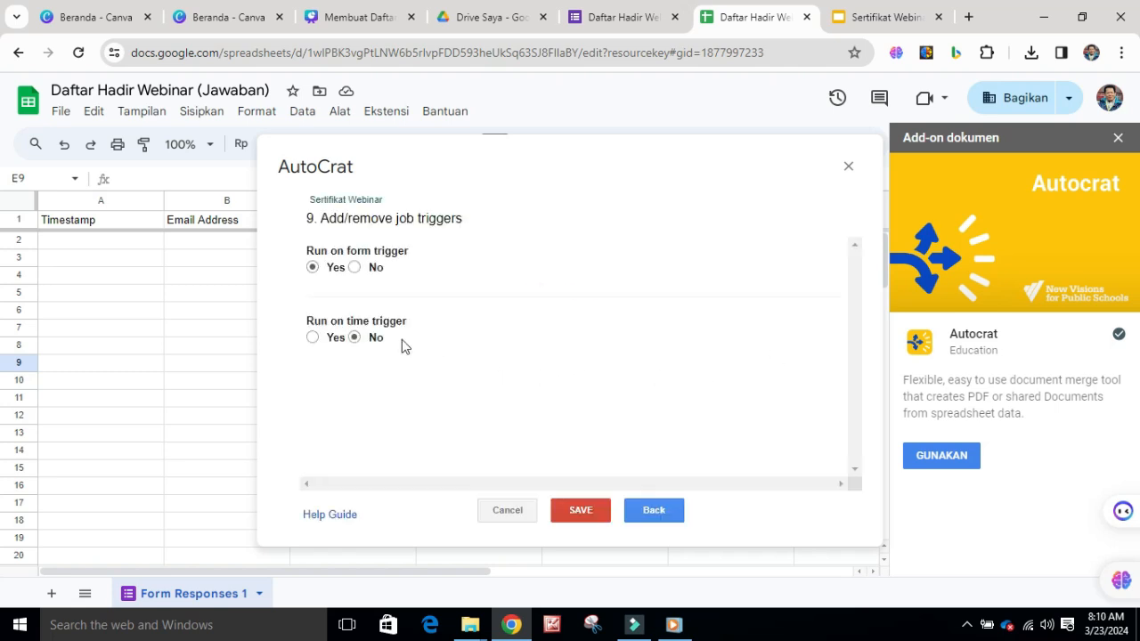
# Save the Autocrat job and go to the questions of the Daftar Hadir form
pyautogui.click(583, 512)
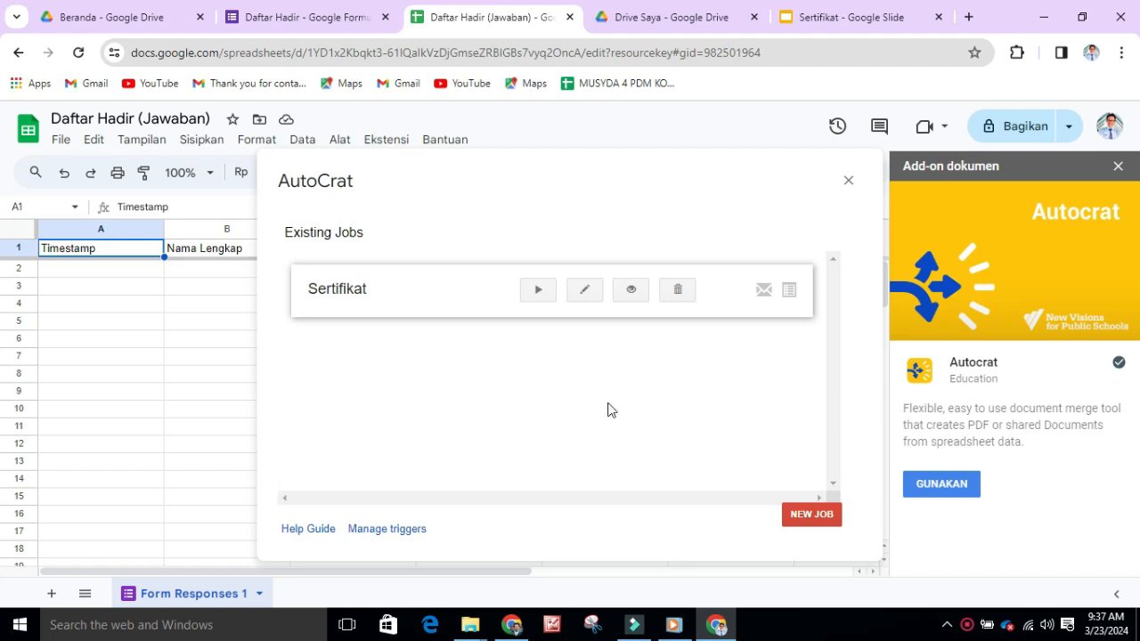
pyautogui.click(339, 26)
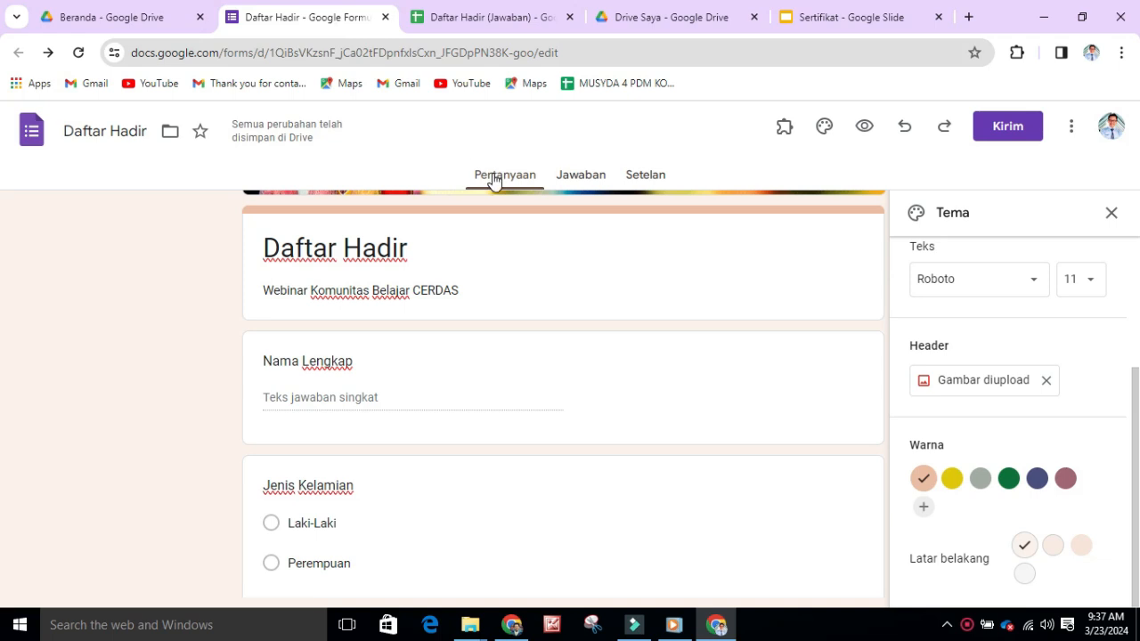
pyautogui.scroll(2, 518, 268)
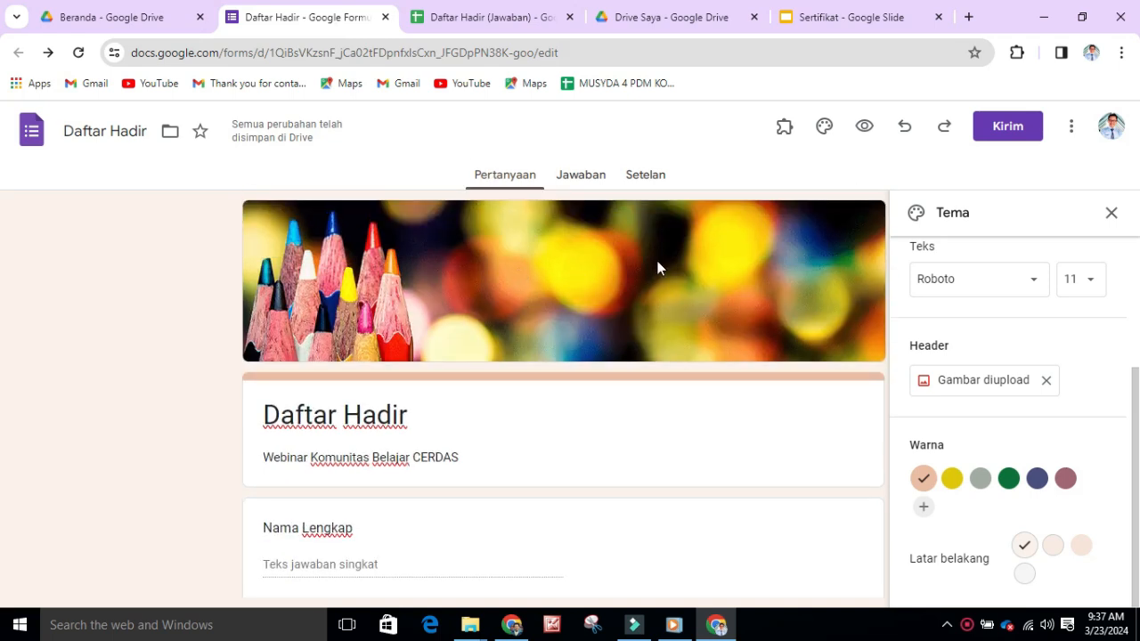
pyautogui.scroll(-3, 583, 384)
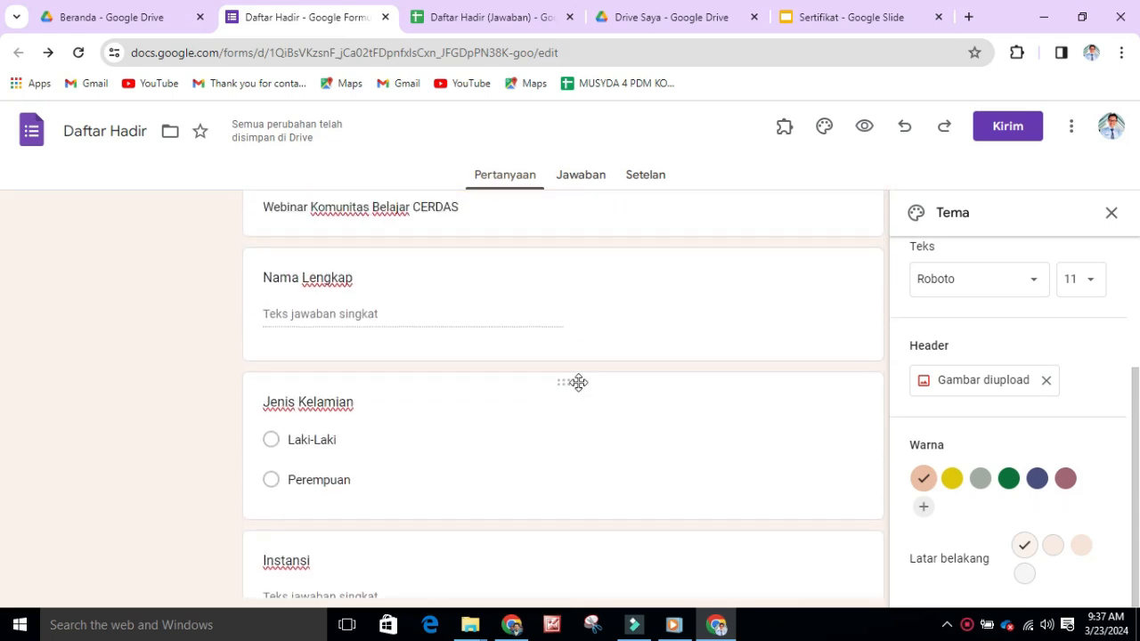
pyautogui.scroll(3, 615, 361)
# Generate a shortened share link for the Daftar Hadir form and copy it
pyautogui.click(1009, 127)
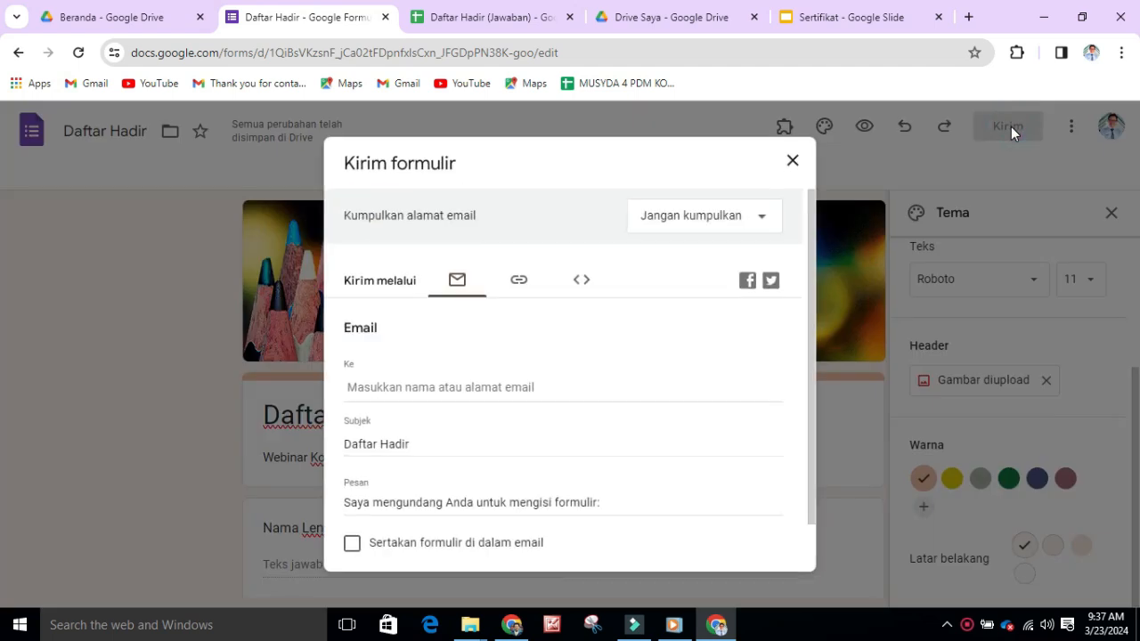
pyautogui.click(525, 285)
pyautogui.click(354, 397)
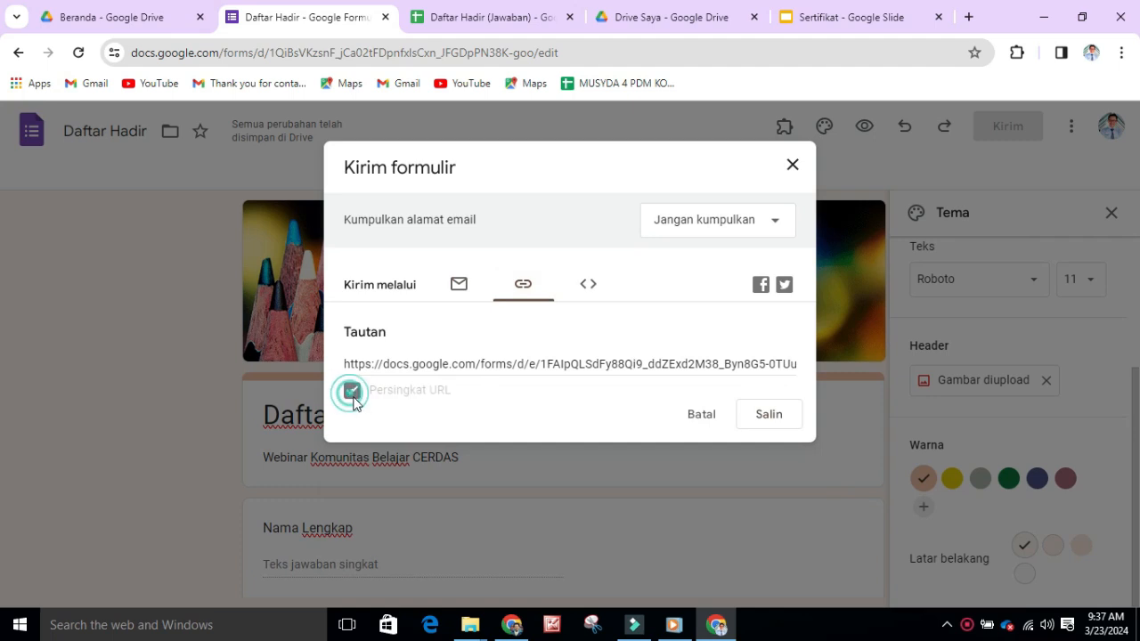
pyautogui.click(763, 417)
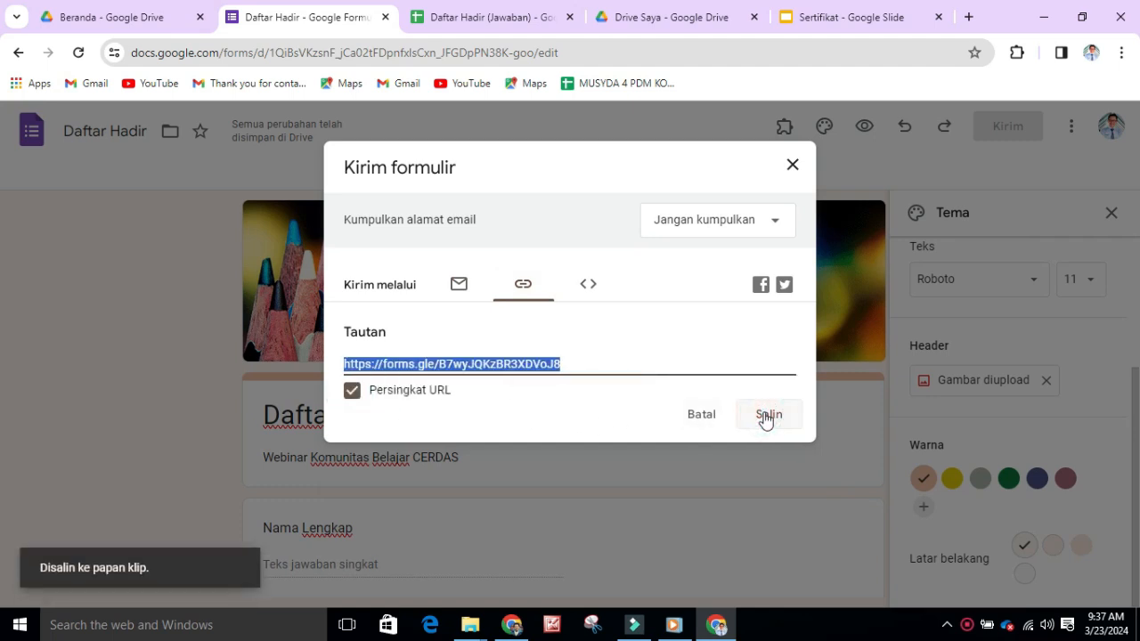
# Open the copied form link in a browser window of the IPS profile, closing the extra blank tab
pyautogui.click(1091, 54)
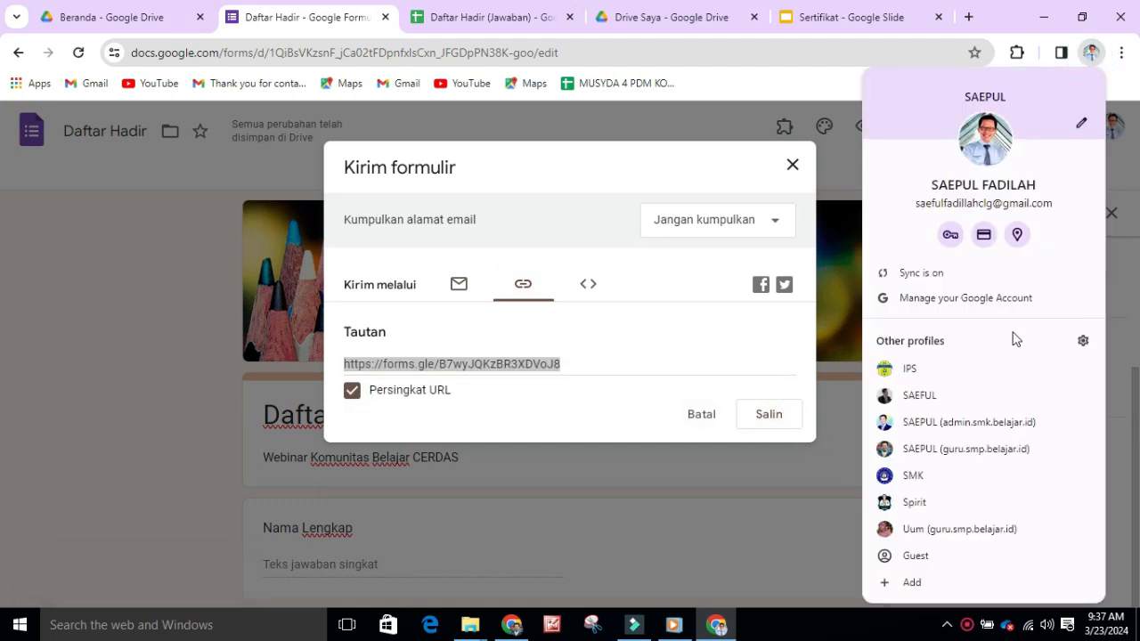
pyautogui.click(939, 369)
pyautogui.click(242, 18)
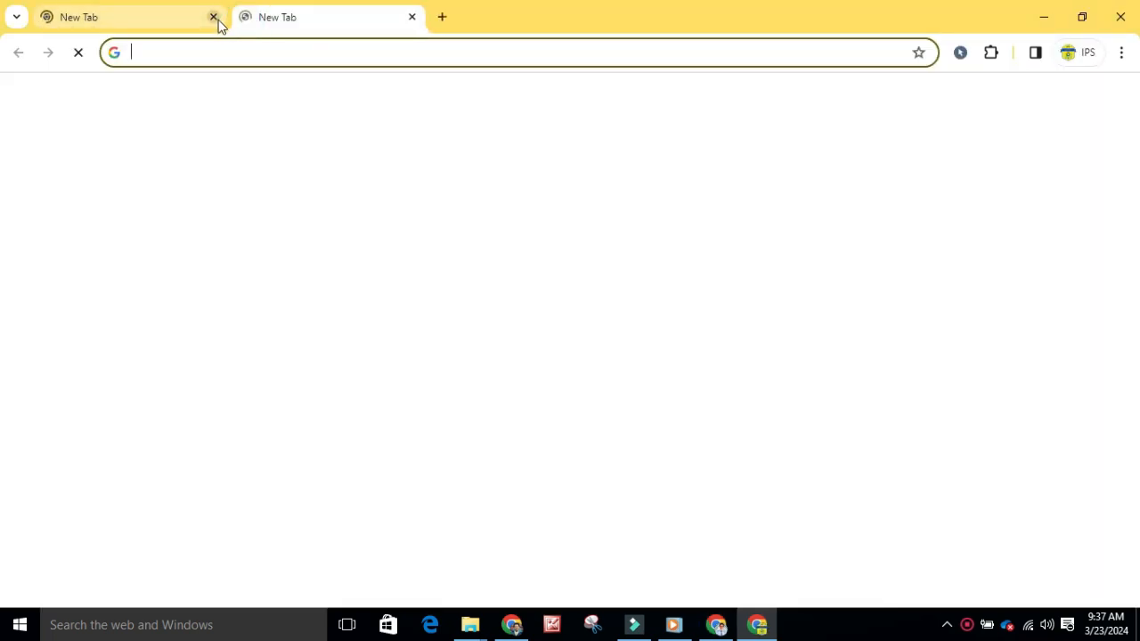
pyautogui.click(214, 17)
pyautogui.click(221, 53)
pyautogui.rightClick(222, 57)
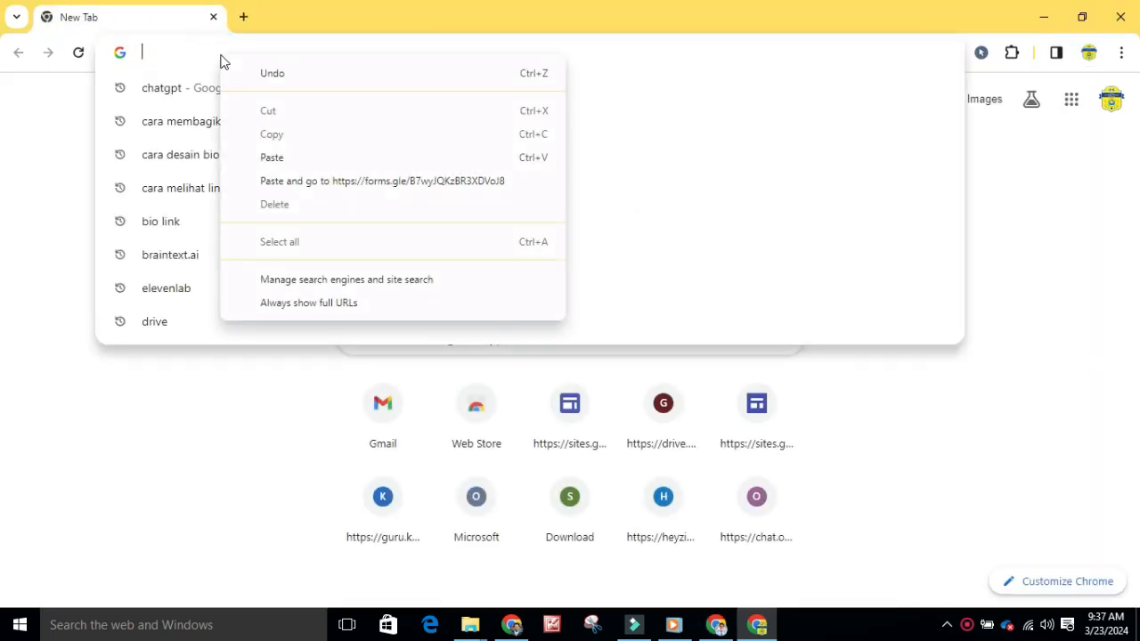
pyautogui.click(278, 158)
pyautogui.press('Return')
# Answer the form with Nama Lengkap "PESERTA SATU", gender Laki-Laki and Instansi "Sekolah Nusantara"
pyautogui.scroll(-1, 575, 371)
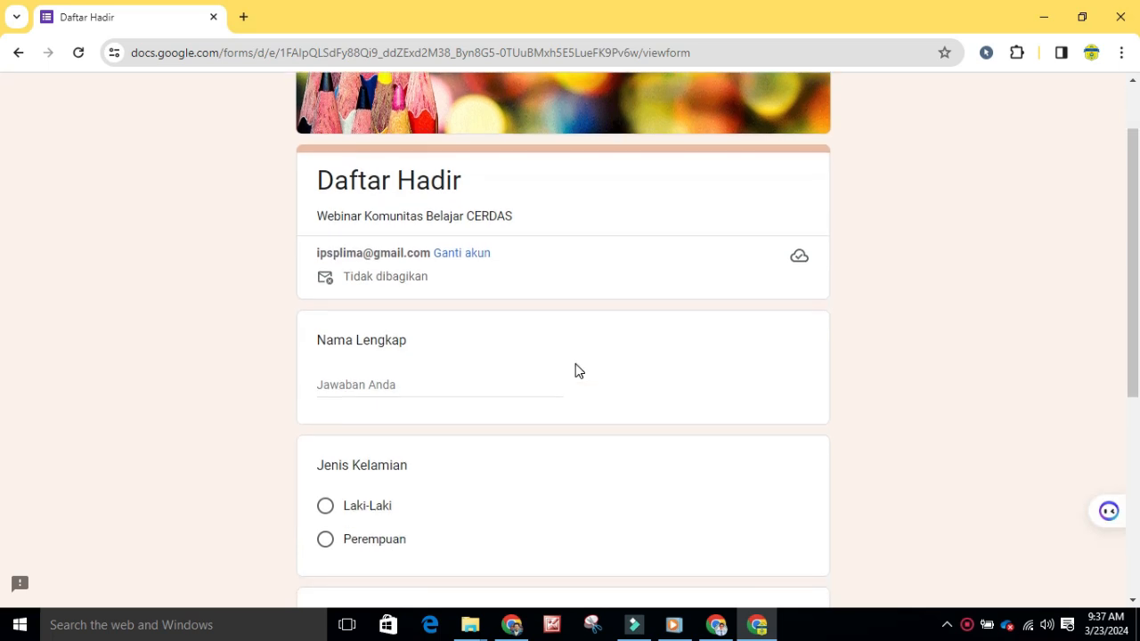
pyautogui.click(424, 381)
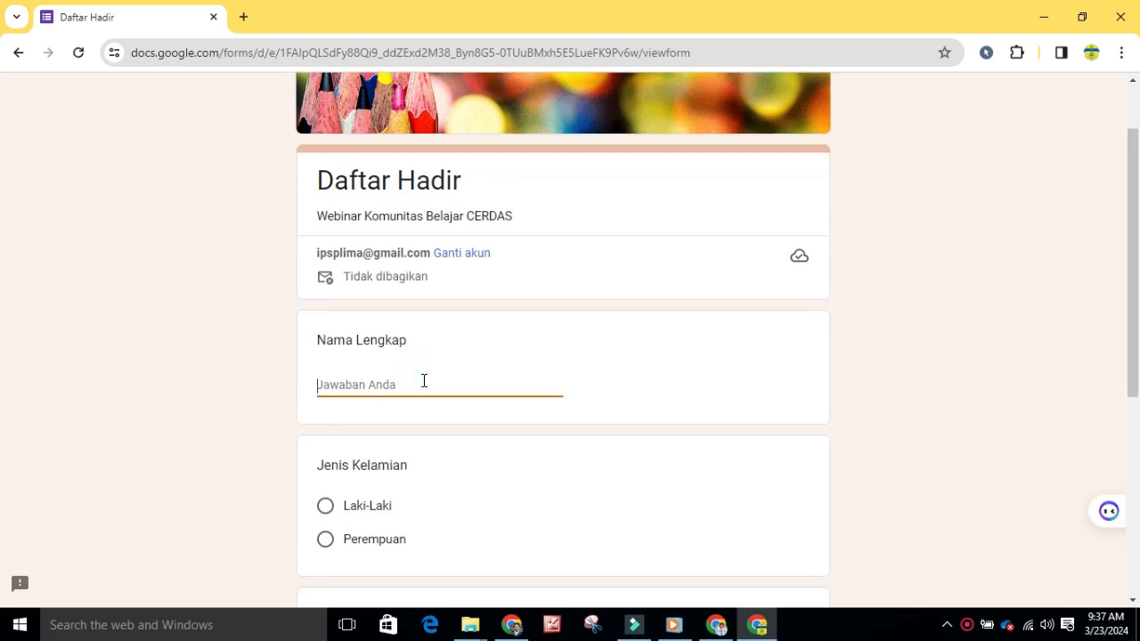
pyautogui.write('PESERTA SATU')
pyautogui.click(330, 510)
pyautogui.scroll(-4, 357, 445)
pyautogui.click(374, 364)
pyautogui.write('sekolah Nusantara')
# Enter the participant's email address under Alamat Email and submit the form
pyautogui.scroll(-1, 372, 401)
pyautogui.click(372, 400)
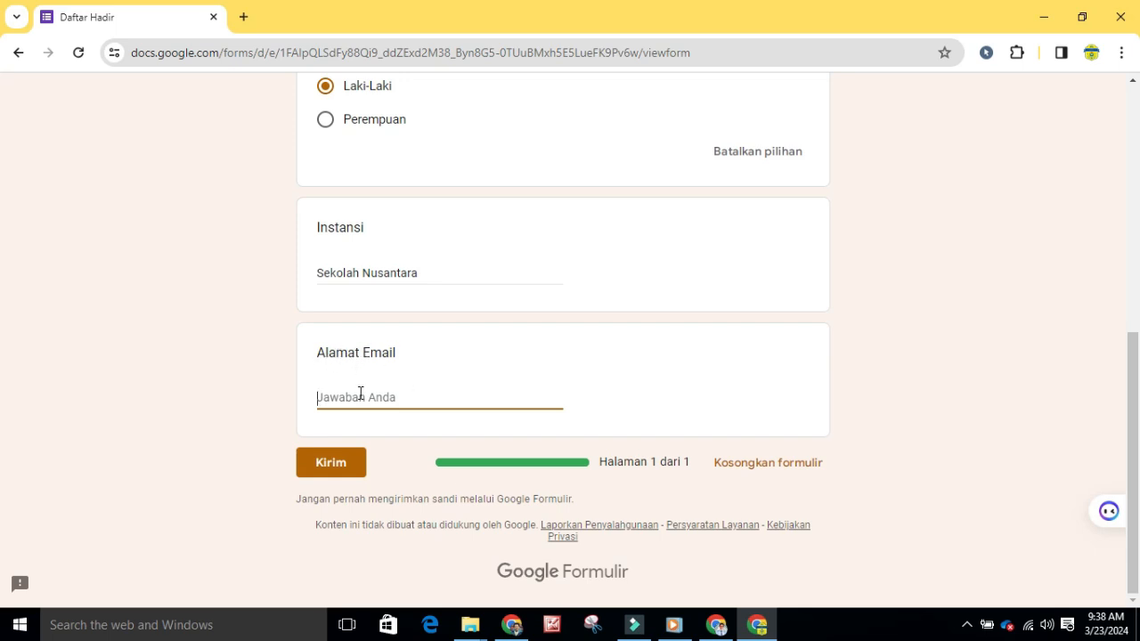
pyautogui.click(334, 462)
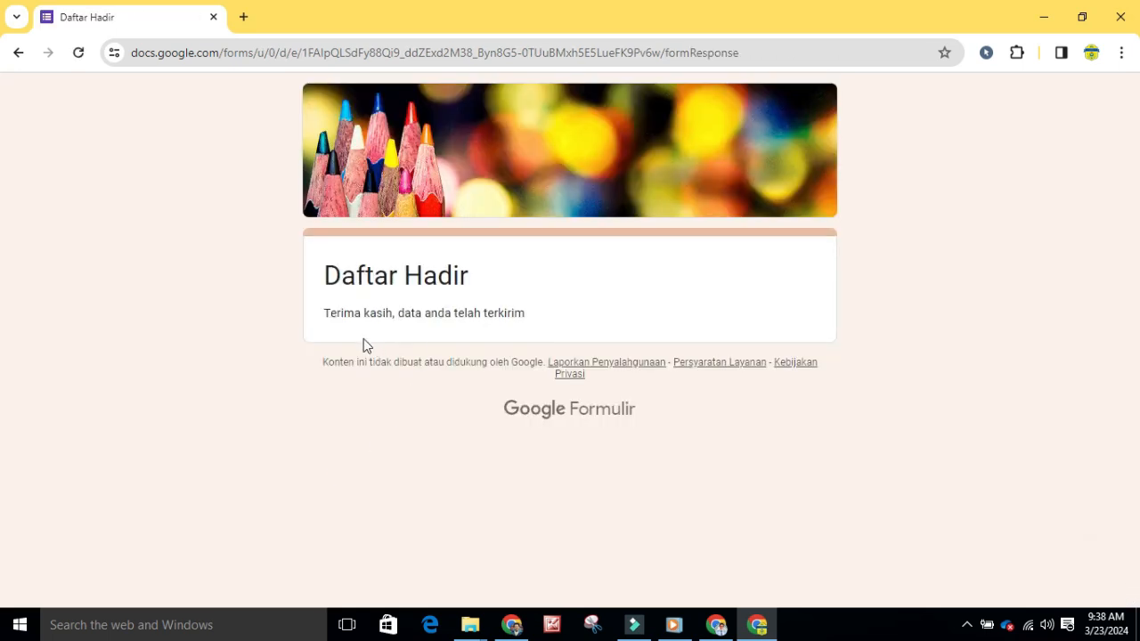
# Check the test response in the form owner's window and examine its Autocrat merge columns in the linked response spreadsheet
pyautogui.click(717, 625)
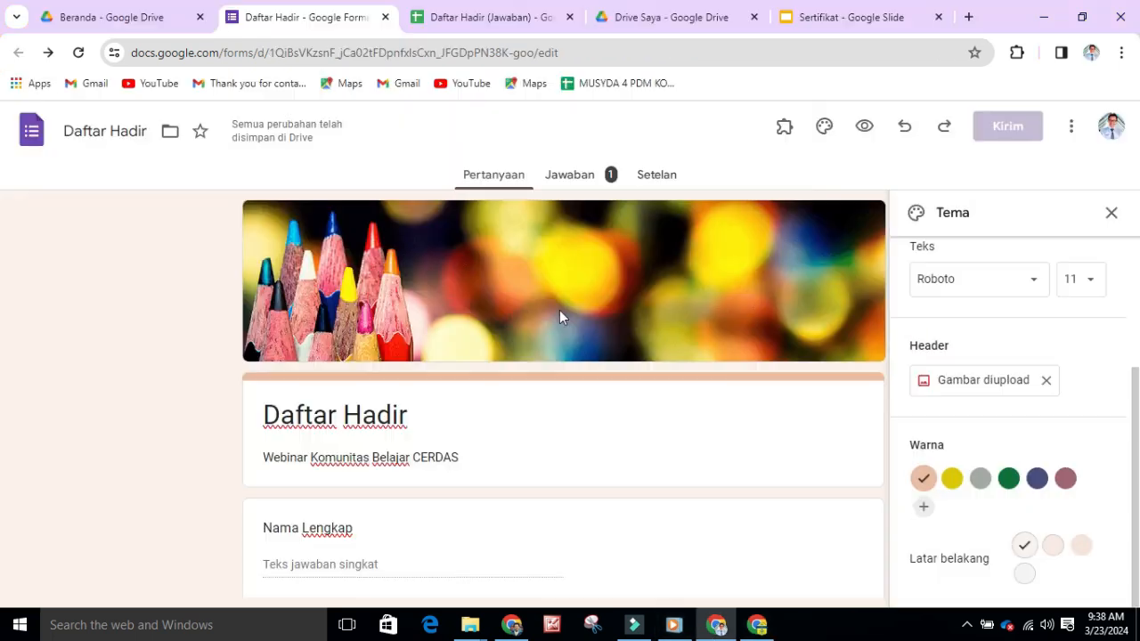
pyautogui.click(579, 177)
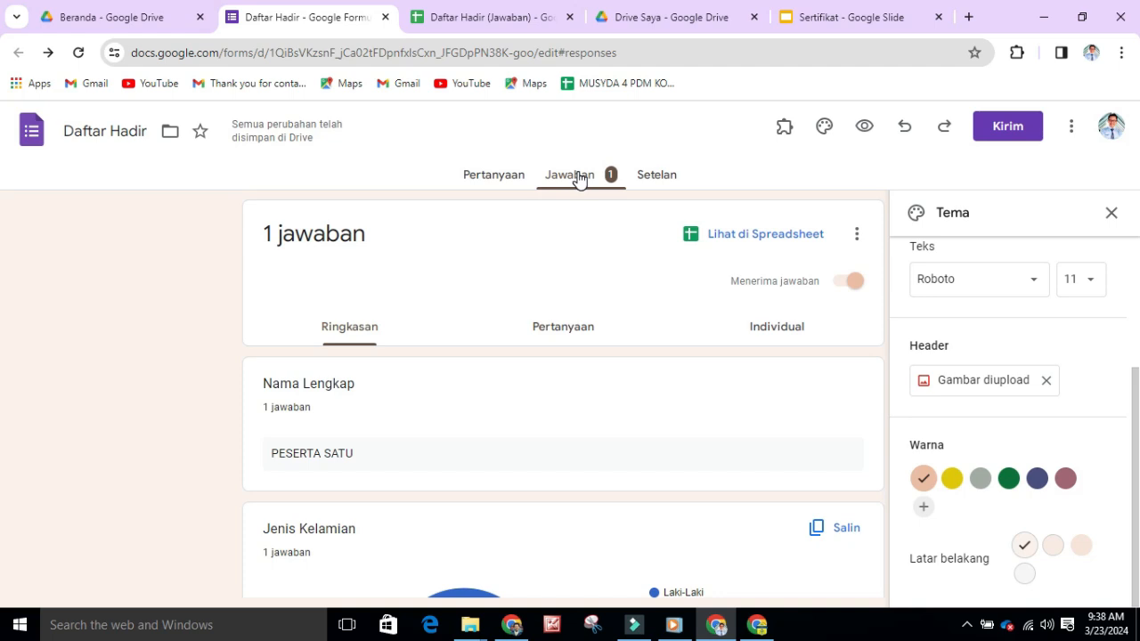
pyautogui.click(779, 239)
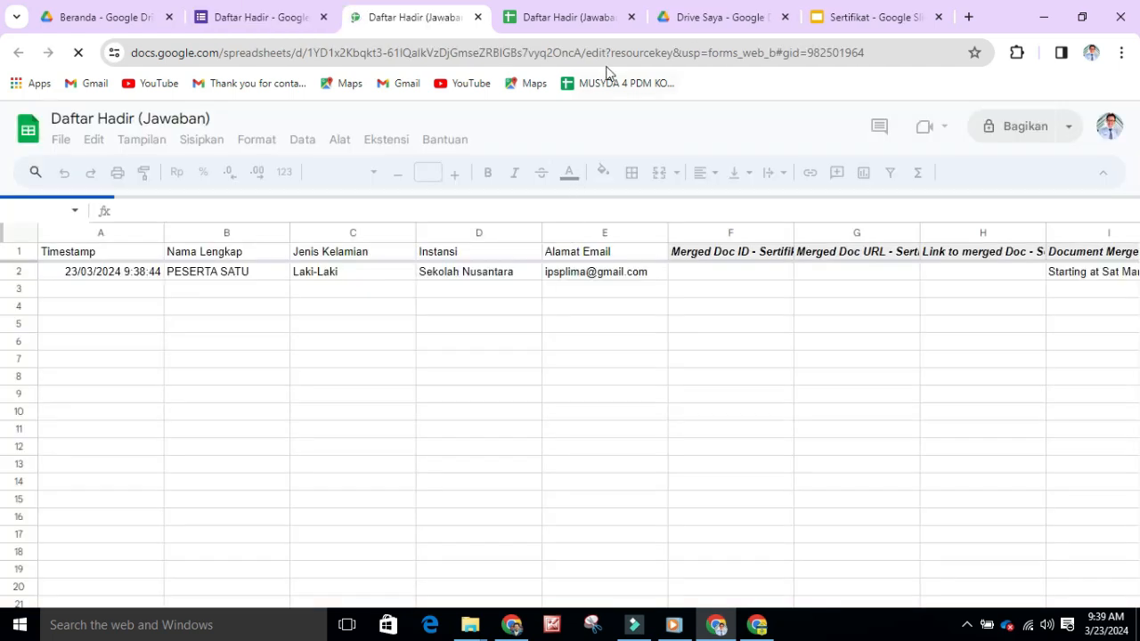
pyautogui.click(630, 18)
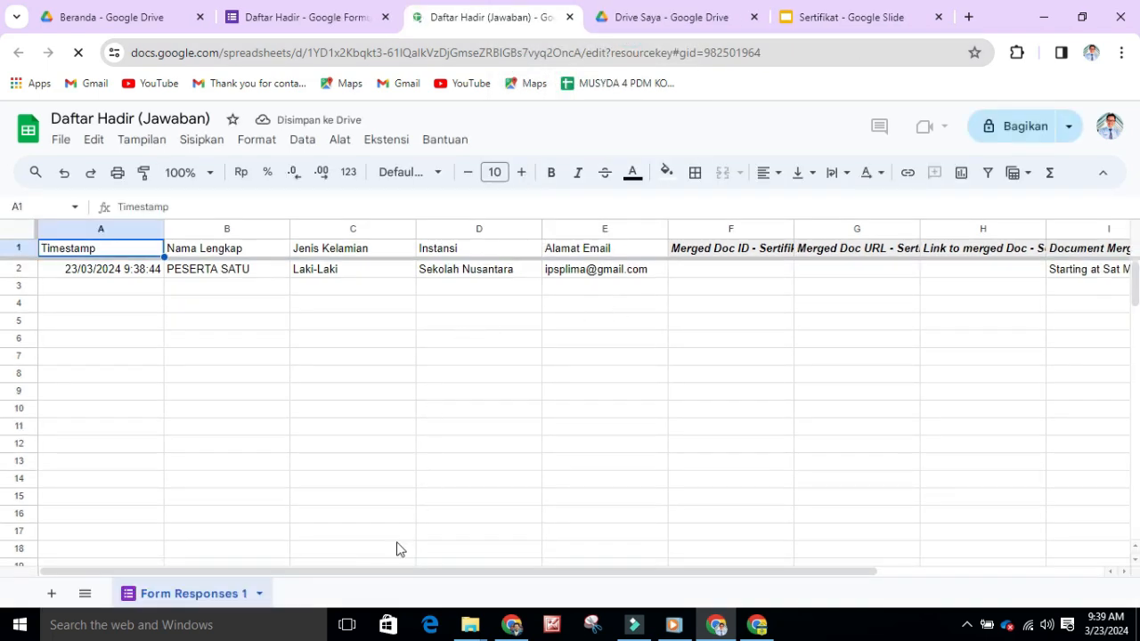
pyautogui.hscroll(3, 567, 572)
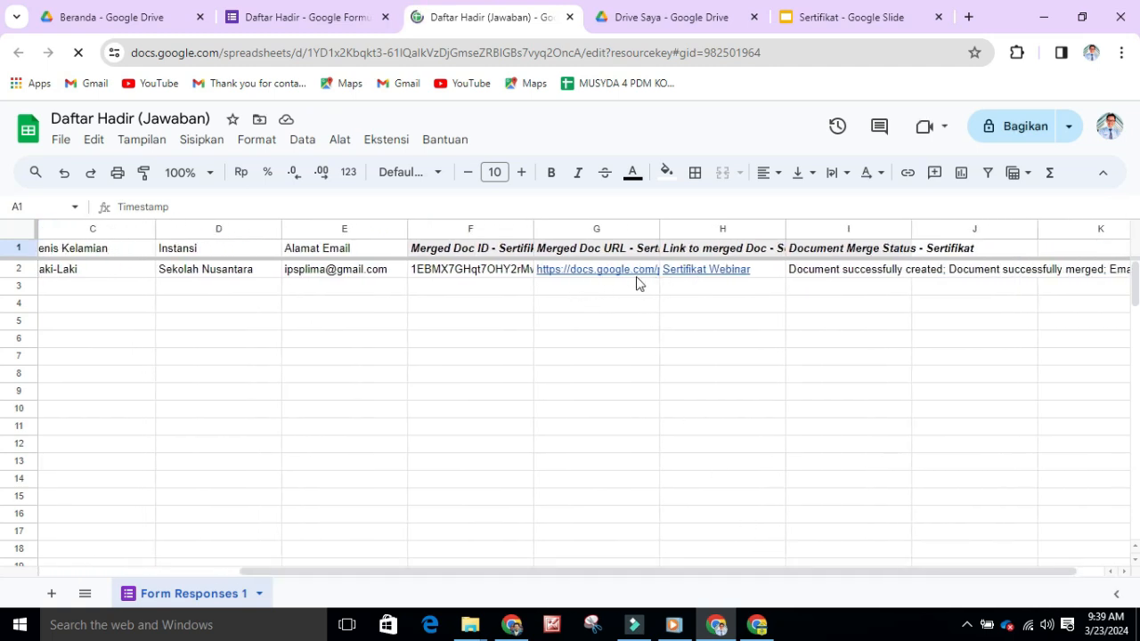
pyautogui.moveTo(628, 272)
# Open the participant's Gmail inbox in the IPS profile and view the certificate email's attachment Sertifikat Webinar.pdf
pyautogui.hotkey('alt', 'Tab')
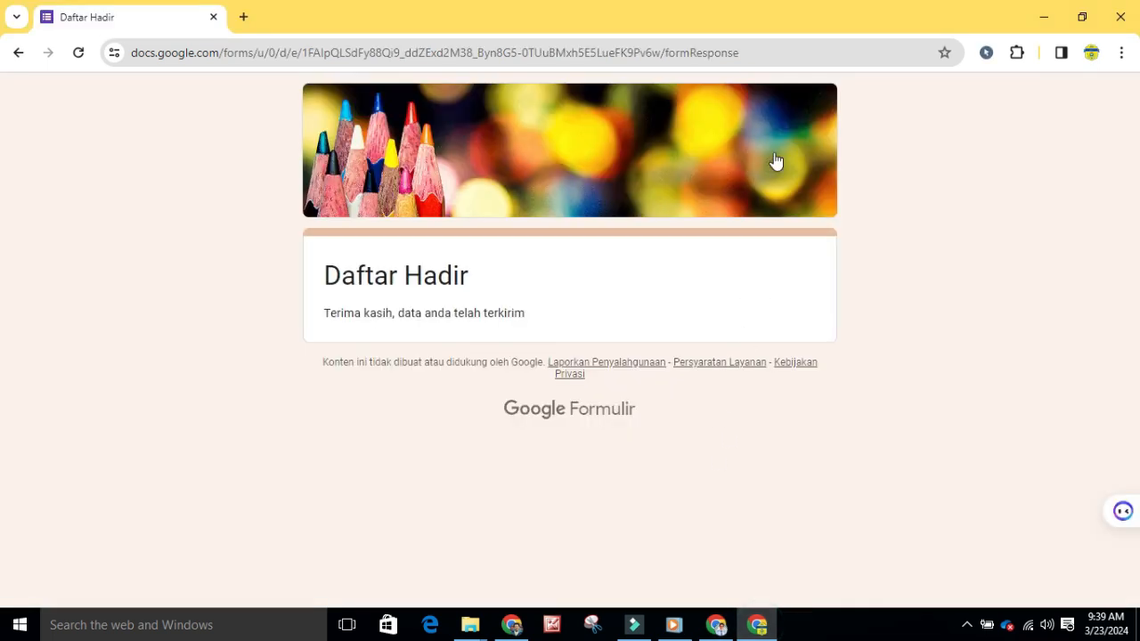
pyautogui.click(244, 18)
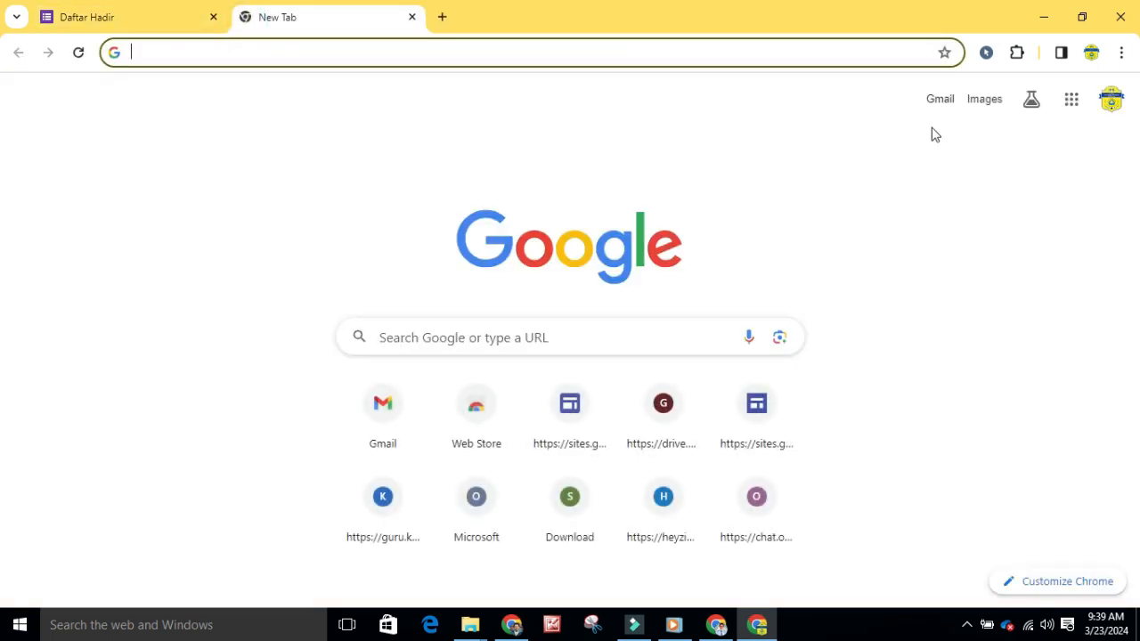
pyautogui.click(945, 104)
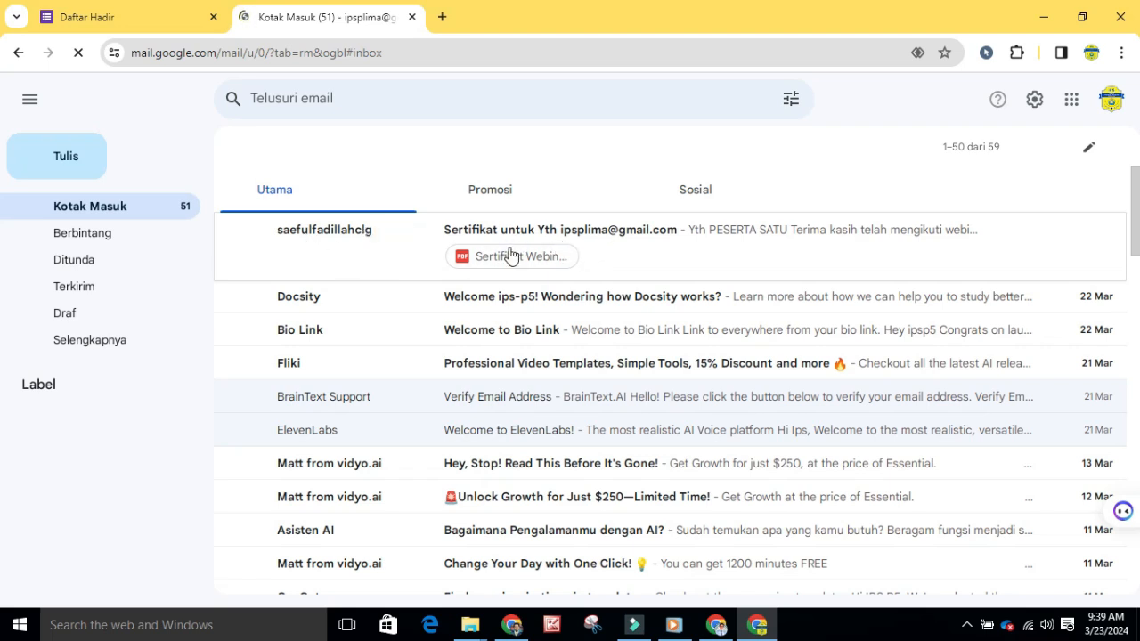
pyautogui.click(553, 237)
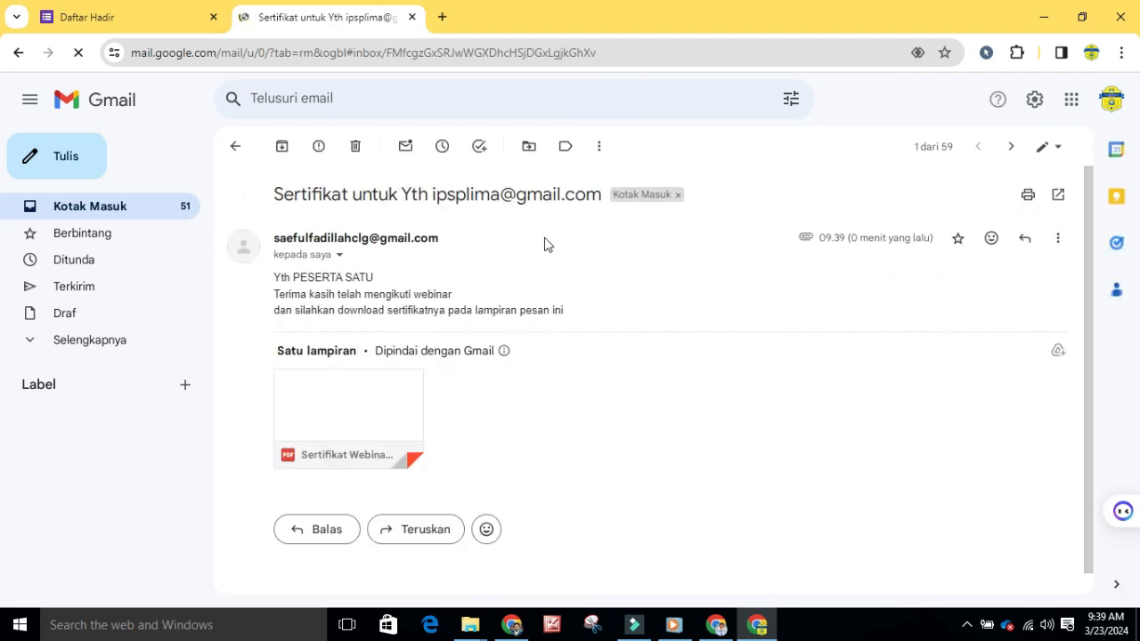
pyautogui.moveTo(402, 403)
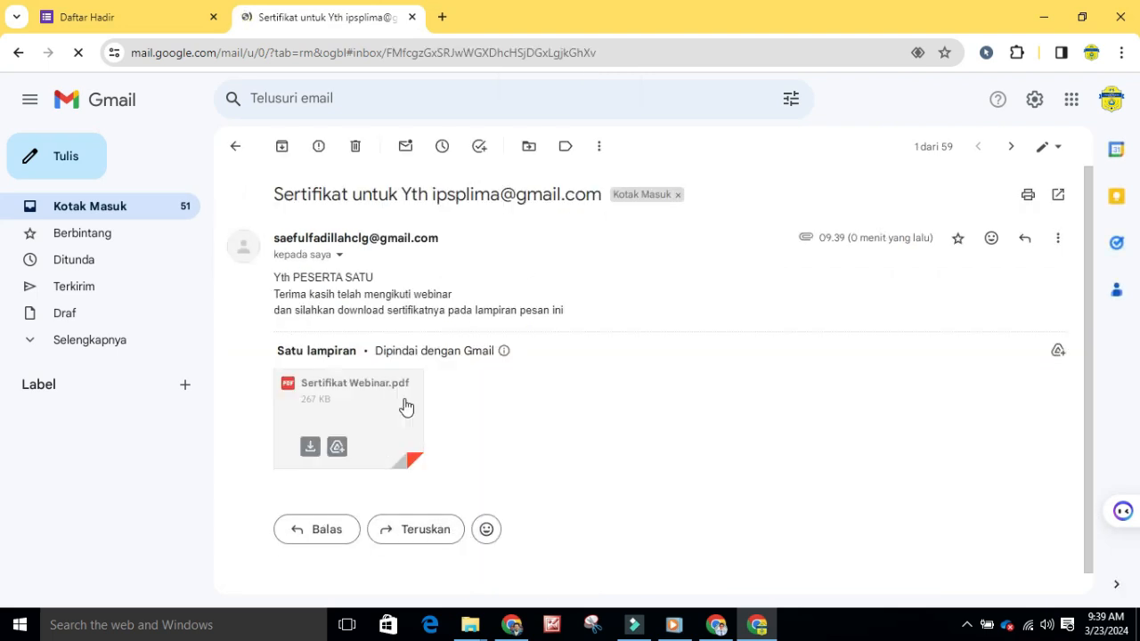
pyautogui.click(338, 402)
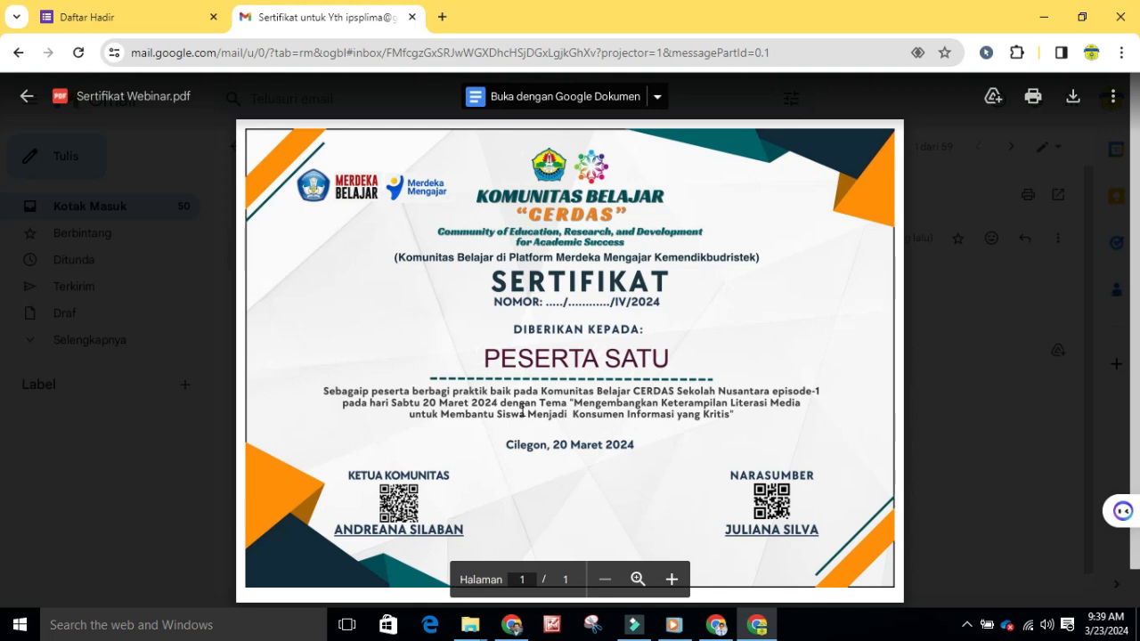